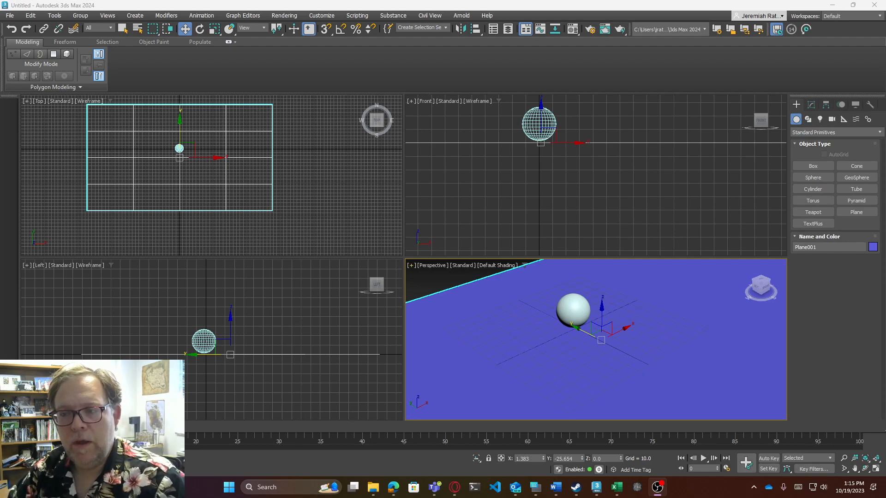
Step: Deselect the ground plane and select the sphere
click(162, 314)
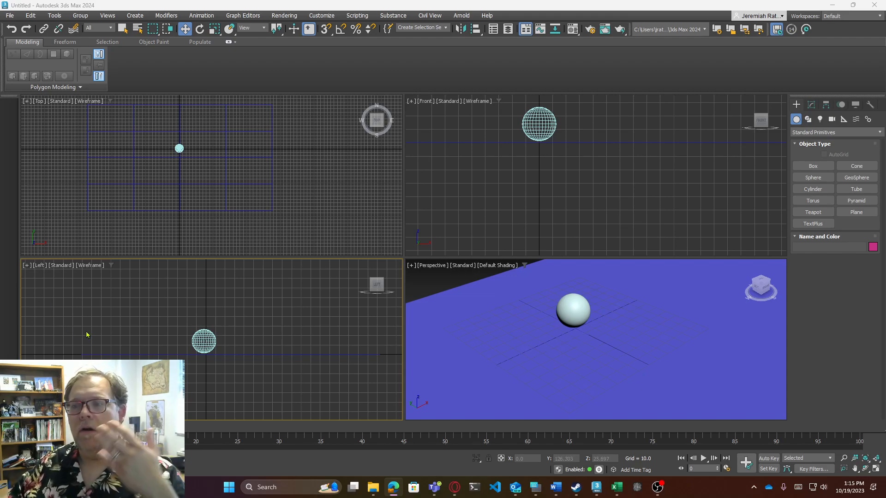
middle_drag(470, 351, 458, 359)
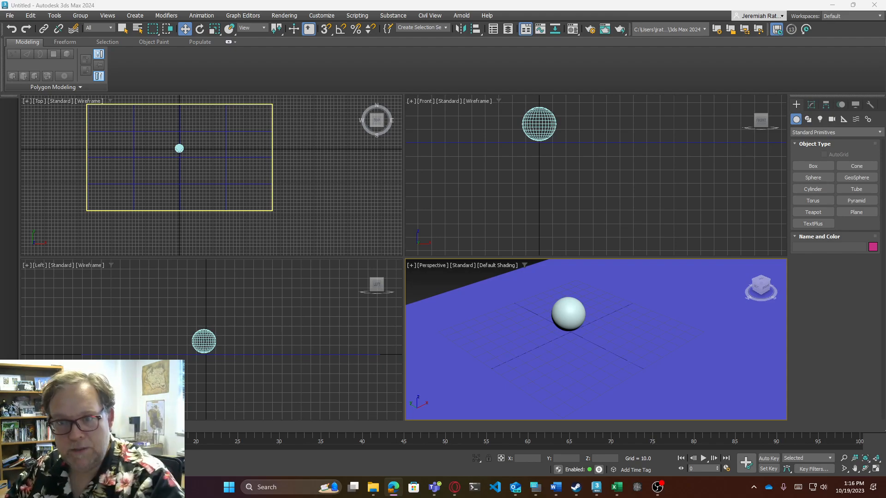
click(200, 341)
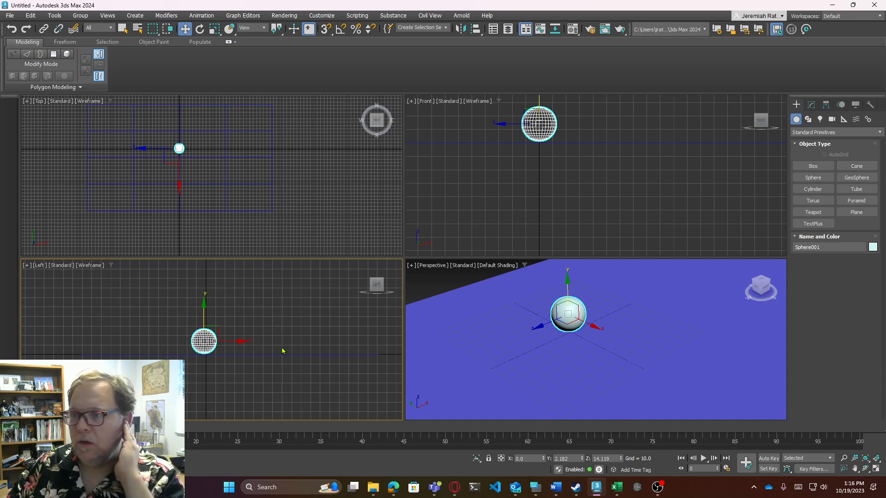
mouse_move(520, 346)
middle_down()
mouse_move(518, 359)
mouse_move(507, 353)
middle_up()
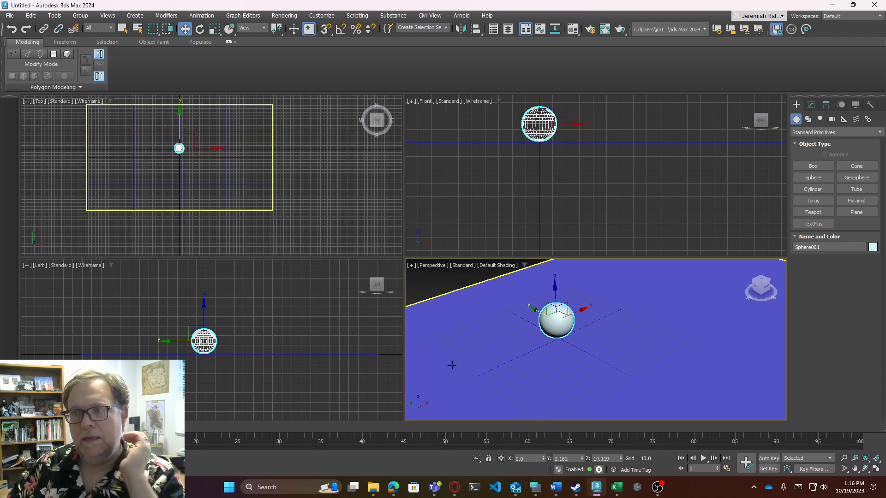
middle_drag(535, 197, 561, 237)
middle_drag(492, 358, 510, 386)
scroll(471, 359, down, 2)
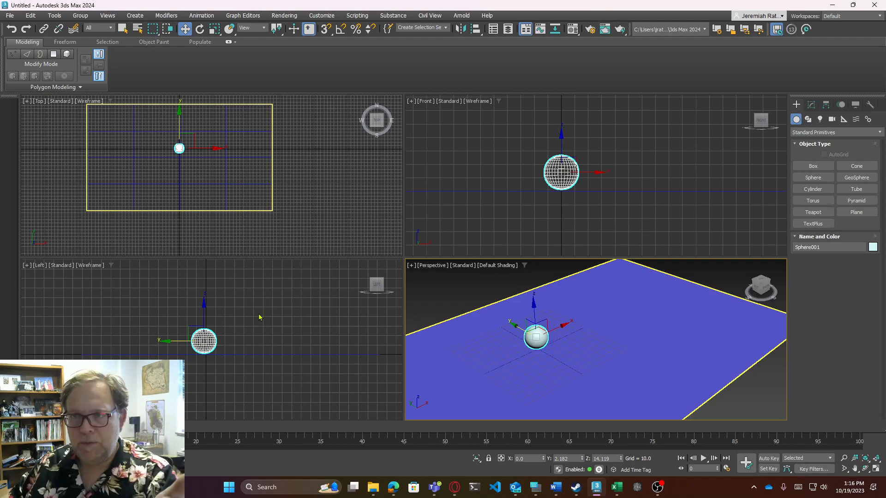
click(425, 101)
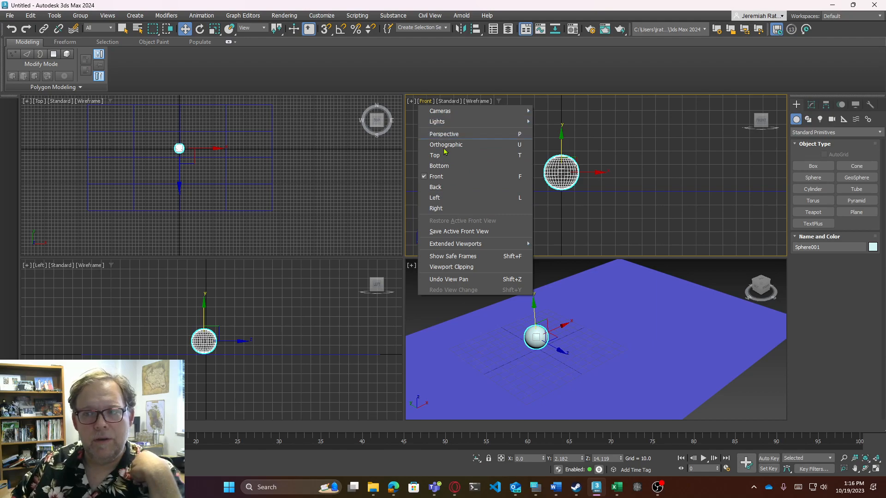
click(563, 228)
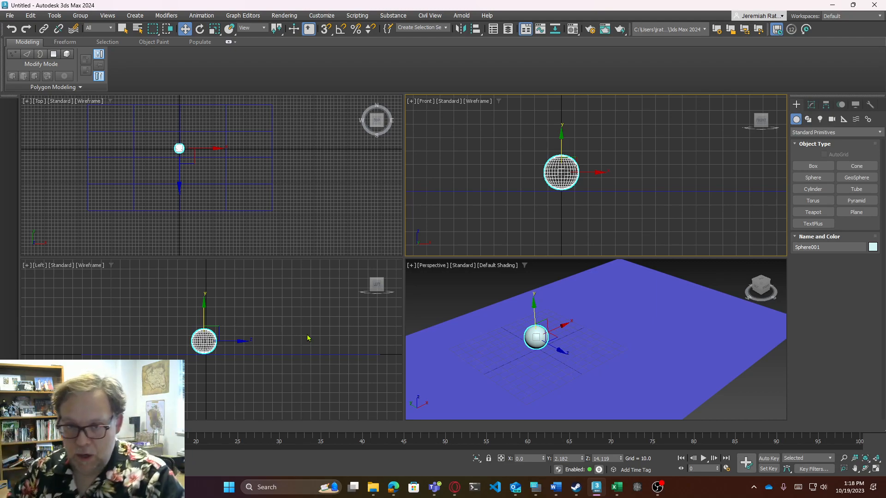
Step: Move the sphere toward the plane's negative X end, to about X -214, Y 1 and Z 15
middle_drag(299, 305, 316, 352)
mouse_move(217, 348)
mouse_down()
mouse_move(163, 329)
mouse_move(154, 346)
mouse_move(239, 341)
mouse_move(223, 351)
mouse_up()
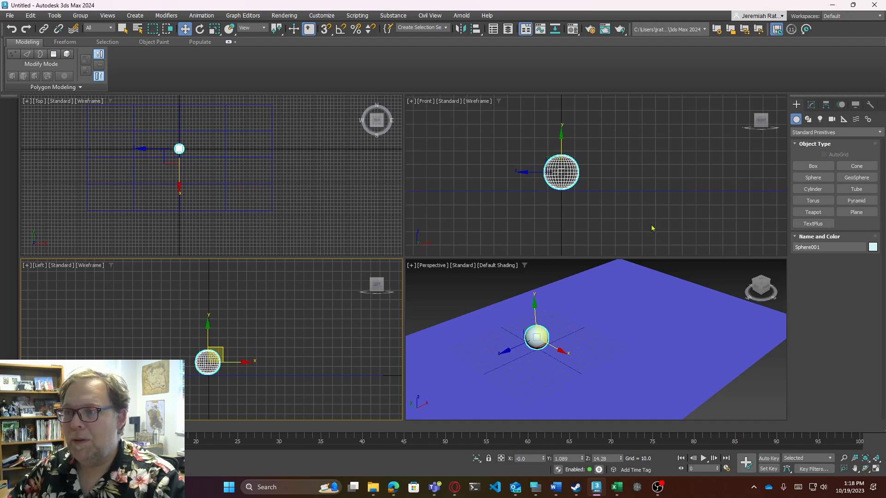
scroll(652, 228, down, 6)
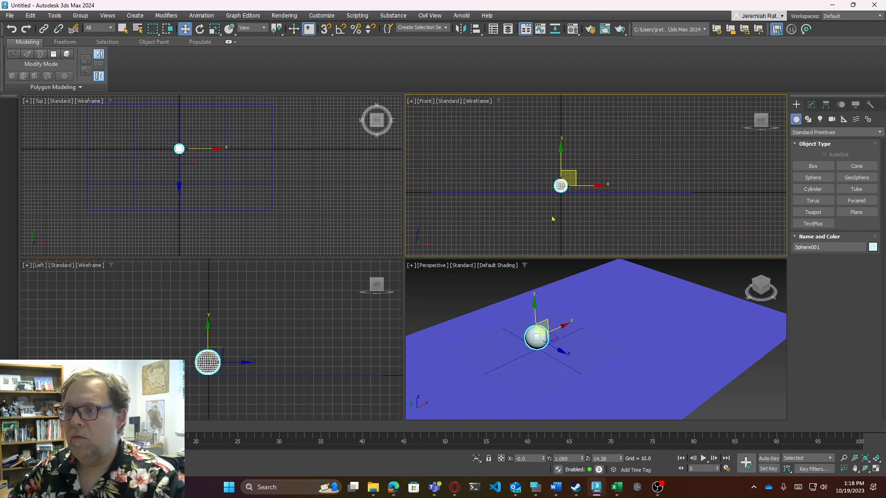
drag(572, 178, 473, 173)
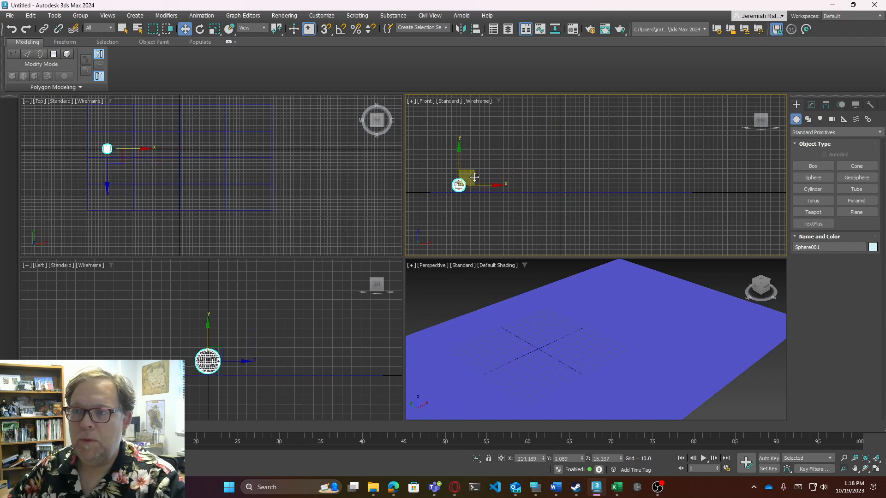
scroll(527, 329, down, 4)
middle_drag(527, 329, 549, 353)
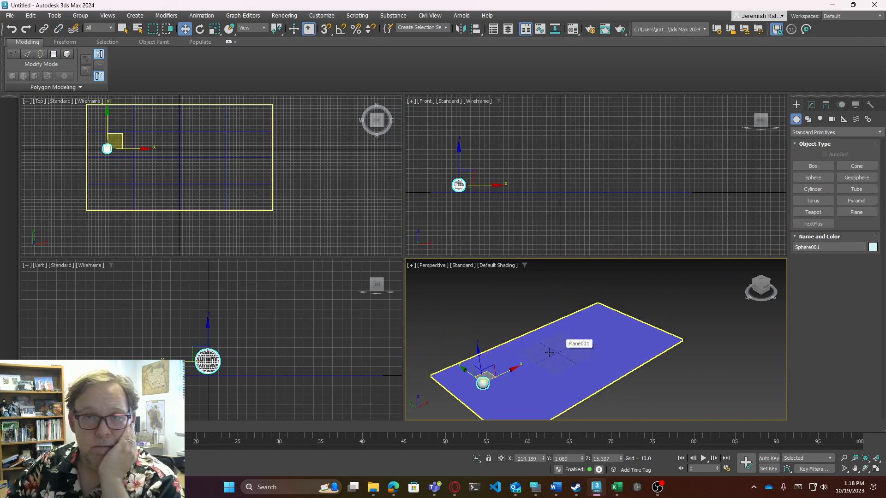
Step: Examine the Rotate, Scale and Move gizmos on the selected sphere in the Front view, ending with Move active
click(479, 228)
click(459, 185)
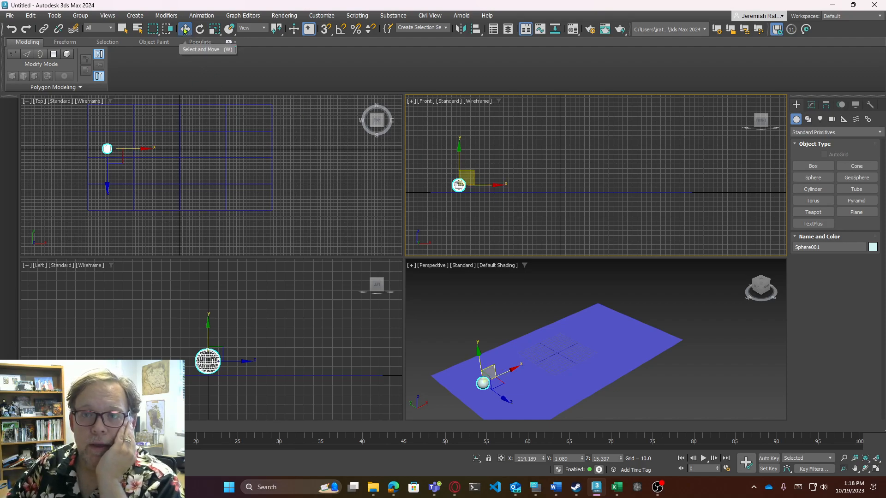
click(200, 29)
click(215, 29)
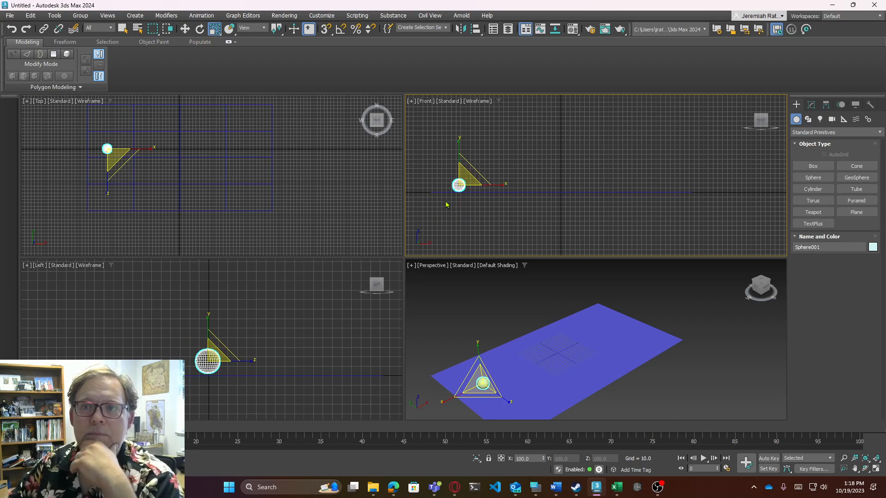
click(200, 29)
click(185, 30)
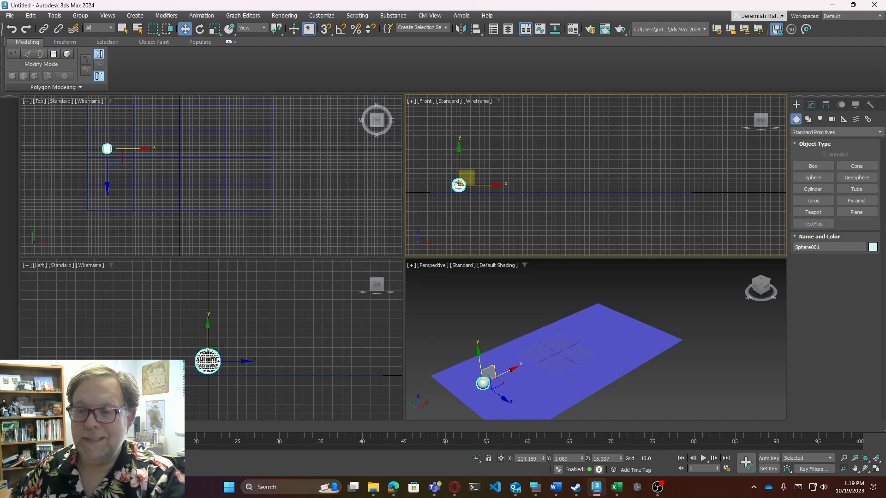
middle_drag(552, 220, 546, 223)
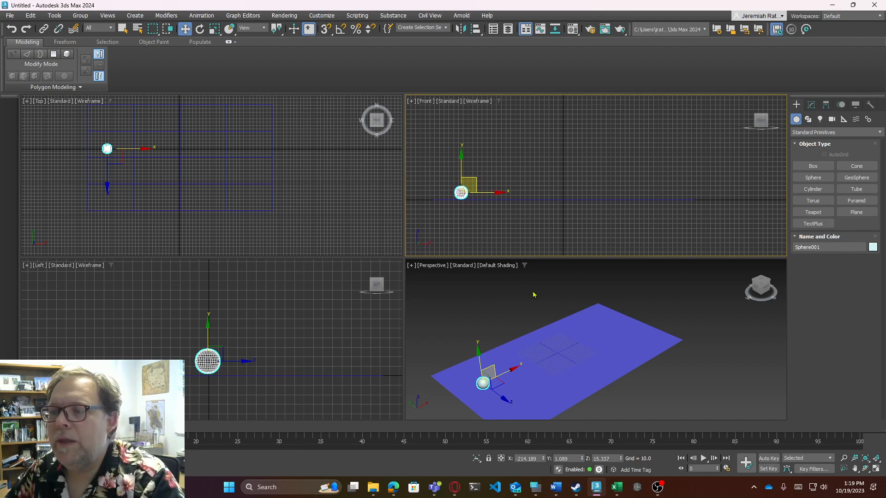
Step: With Auto Key turned on, move the sphere to X about 225 at frame 0 and test the playback
click(768, 458)
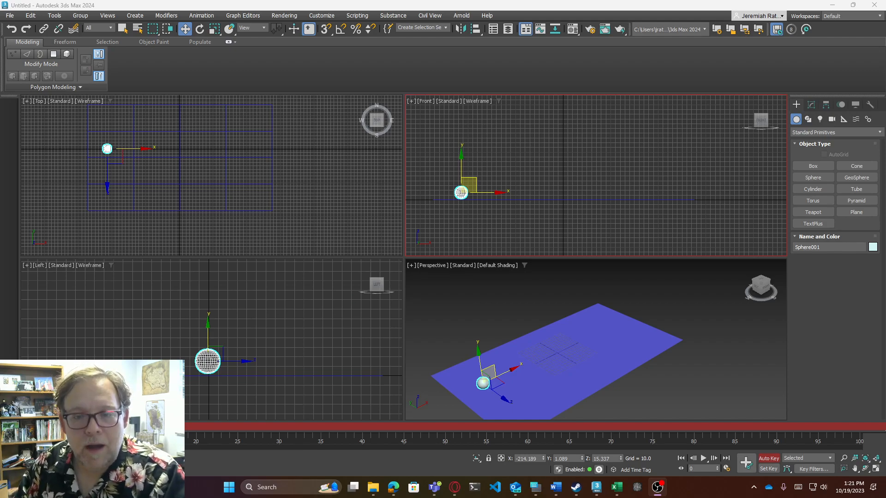
drag(491, 193, 700, 192)
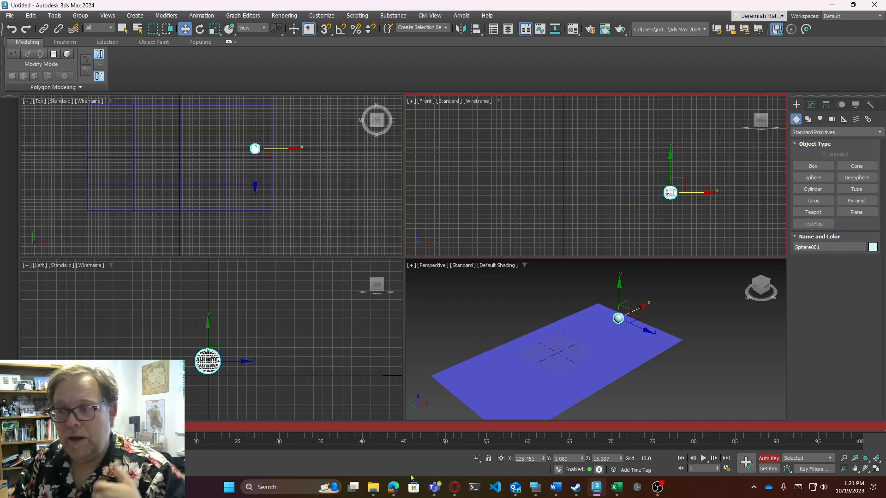
click(704, 458)
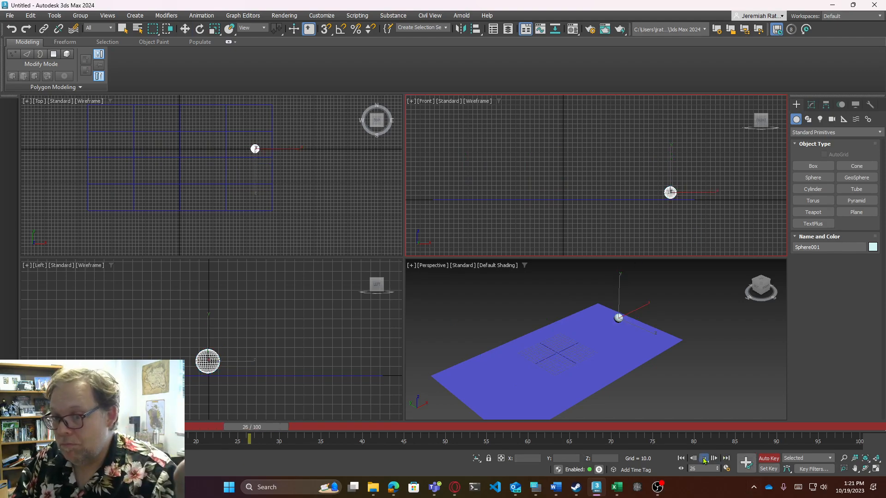
click(704, 458)
drag(648, 433, 29, 434)
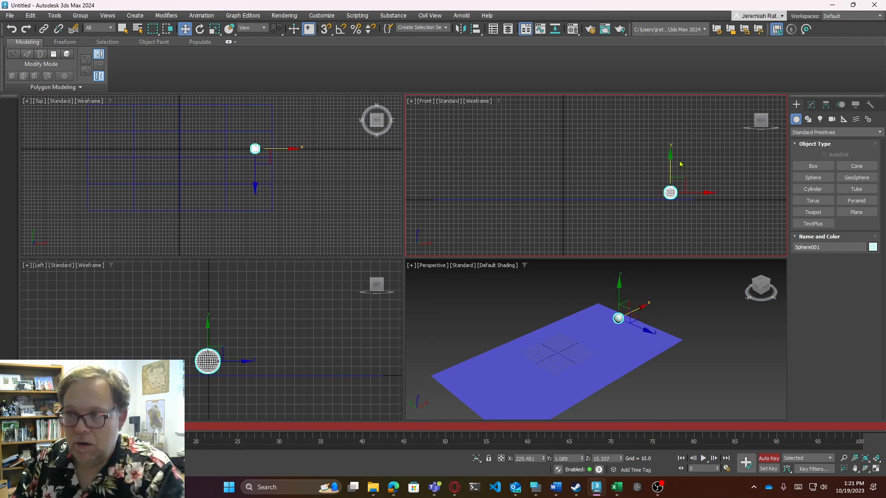
Step: Place the sphere at X about -233 at frame 0 and key it at X about 194 at frame 20
drag(697, 192, 477, 213)
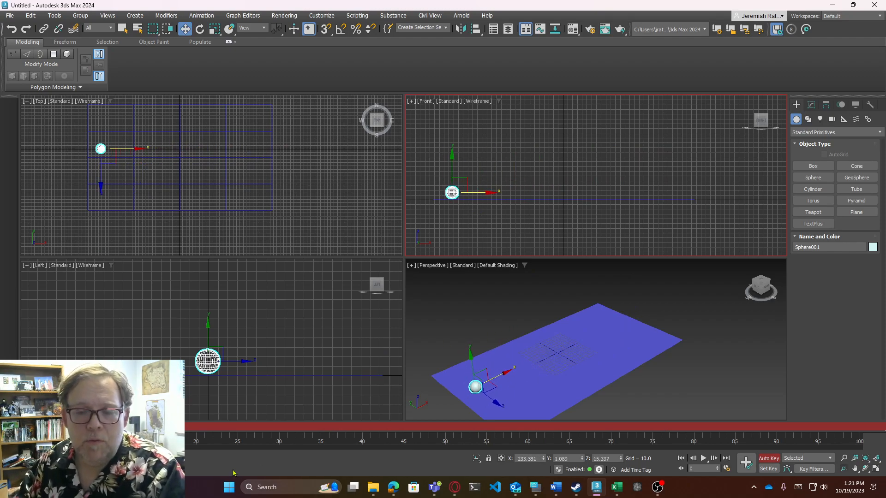
drag(45, 427, 196, 438)
key(w)
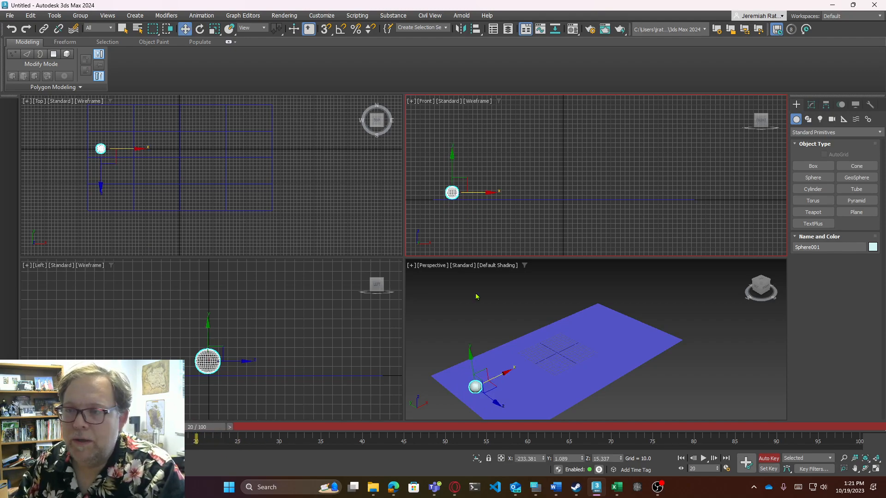
drag(486, 191, 690, 193)
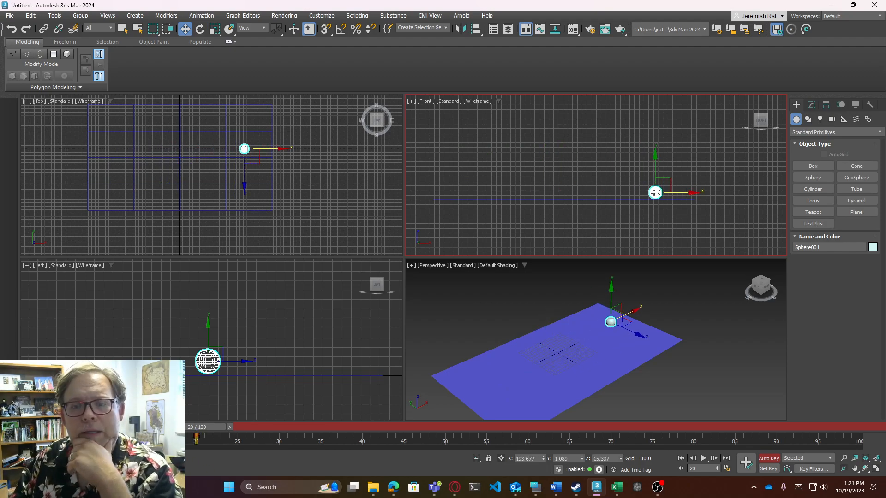
Step: Play the sphere's animation from frame 0 in the Front and Perspective views, then stop and go to frame 29
drag(189, 429, 7, 438)
key(w)
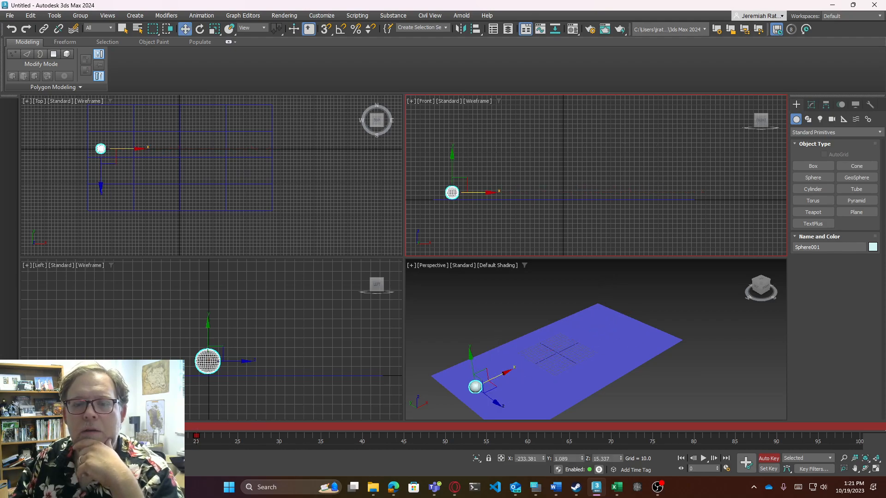
click(703, 459)
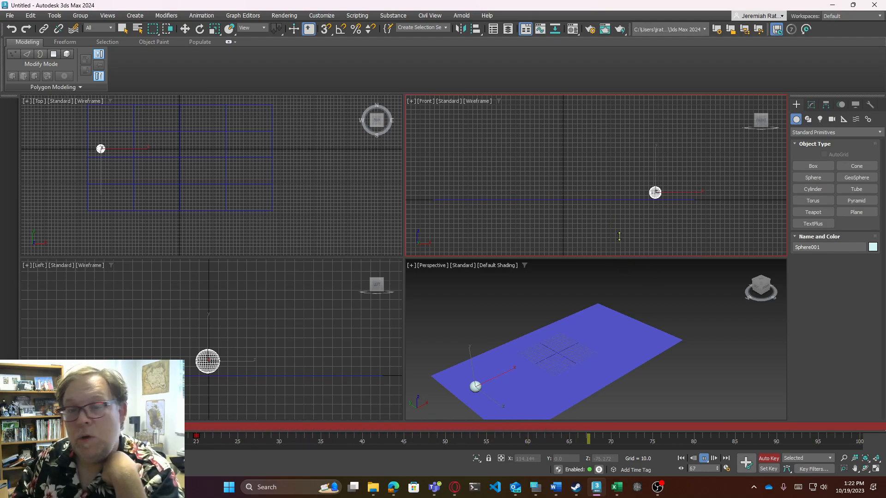
click(687, 306)
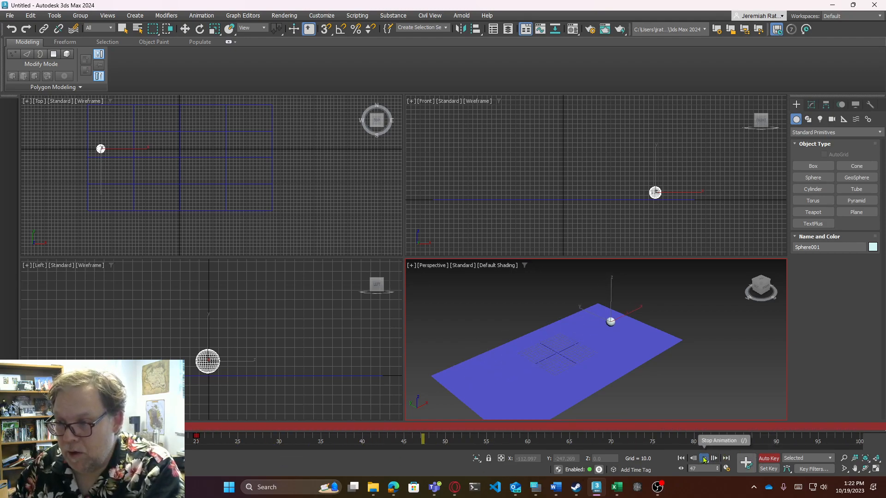
click(705, 459)
drag(513, 428, 276, 445)
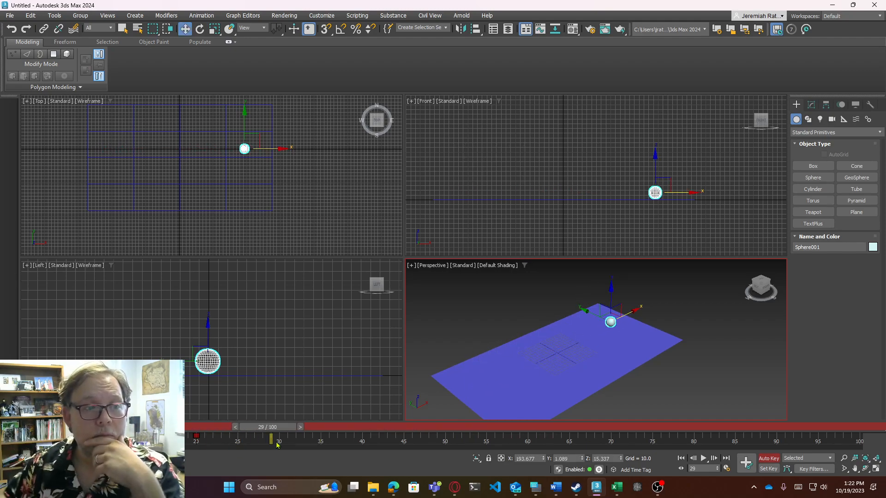
drag(688, 6, 354, 68)
click(854, 6)
drag(599, 347, 824, 426)
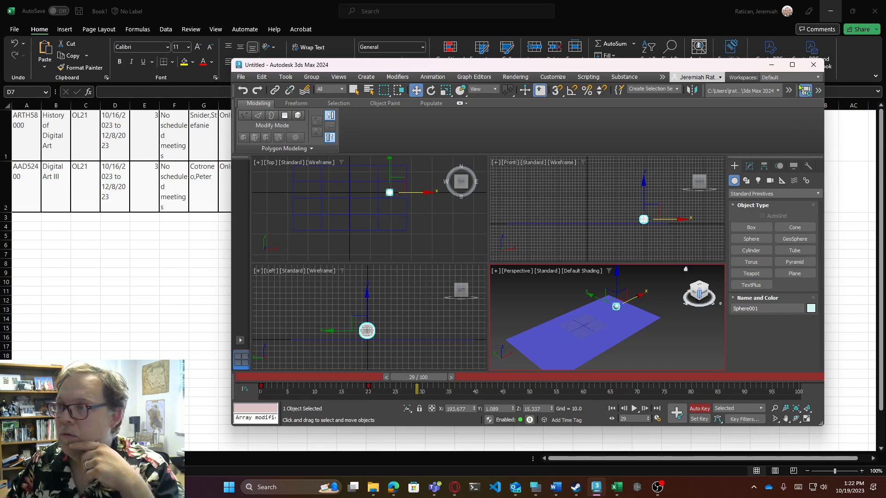
click(791, 64)
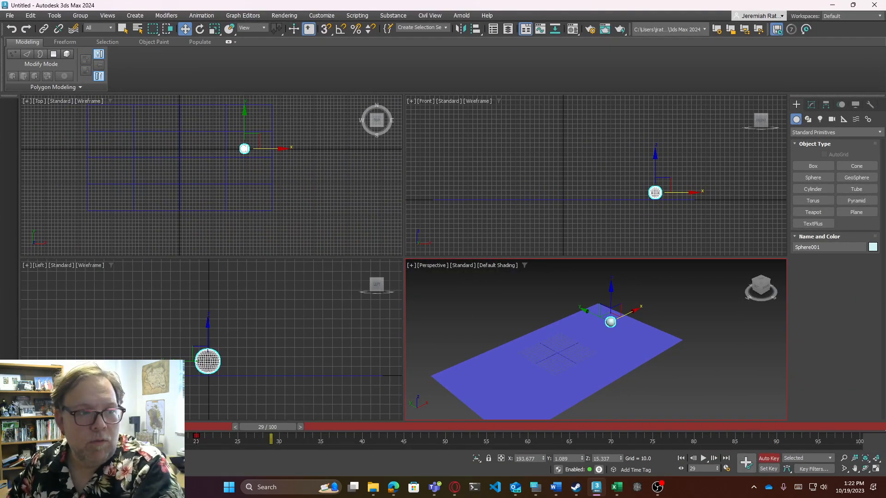
Step: Move both of the sphere's keys along the timeline to frames 30 and 50
drag(283, 428, 569, 433)
key(w)
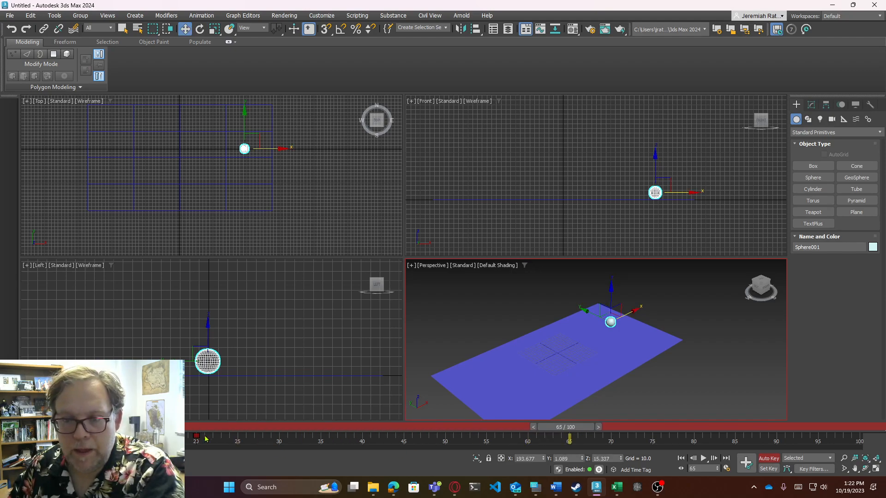
drag(199, 449, 278, 453)
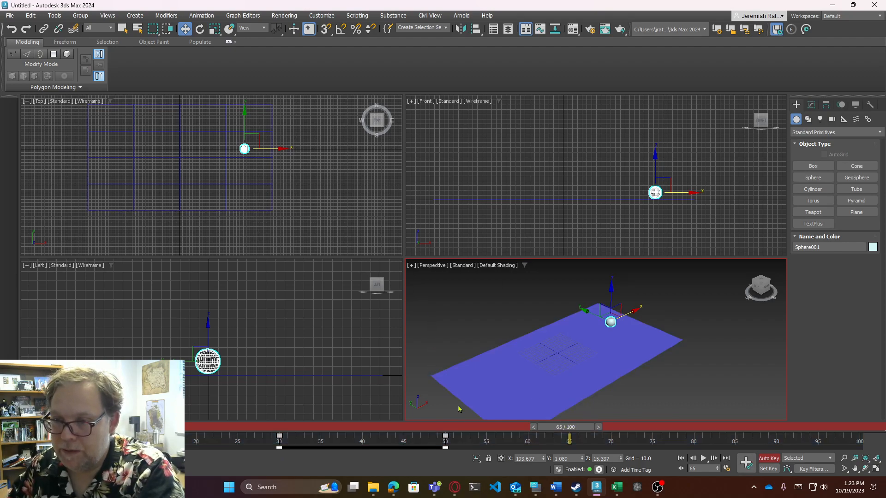
click(461, 442)
Step: Scrub the animation back to frame 0 to check the sphere's retimed motion
drag(562, 427, 63, 431)
drag(154, 431, 42, 446)
drag(114, 447, 81, 447)
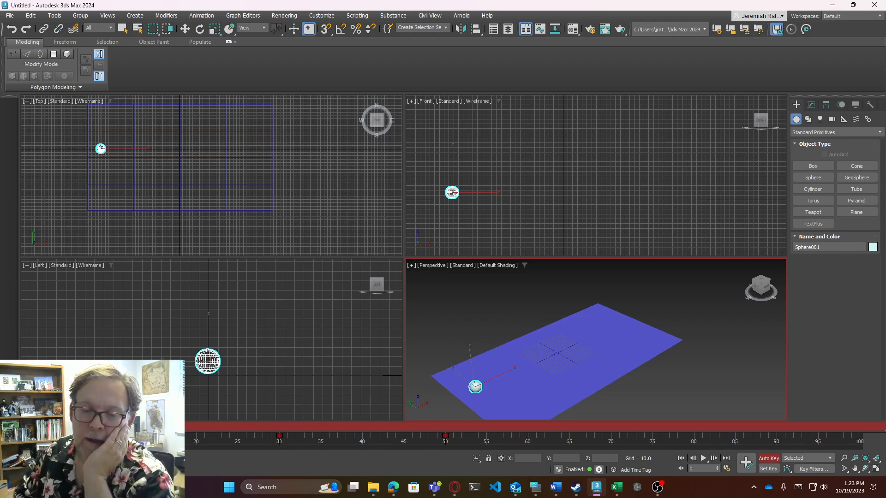
key(w)
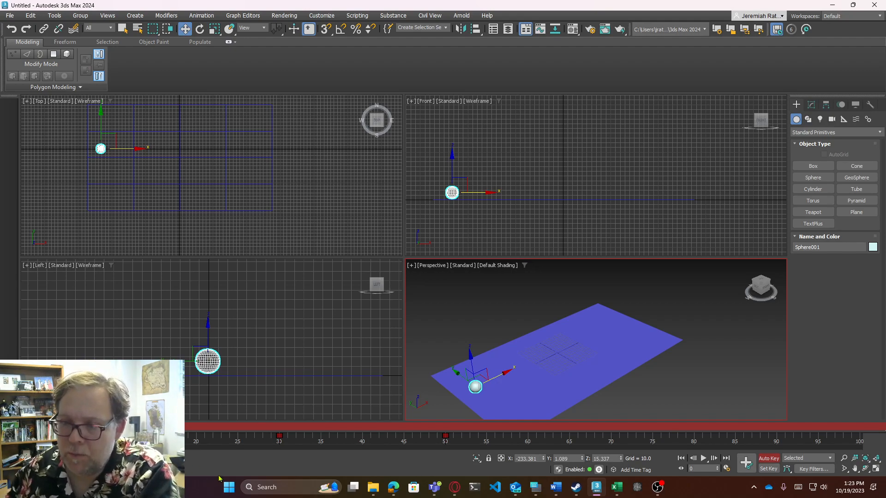
Step: Key a freehand rotation of the sphere at frame 40, to about X -8 and Y 7 degrees
drag(106, 426, 382, 442)
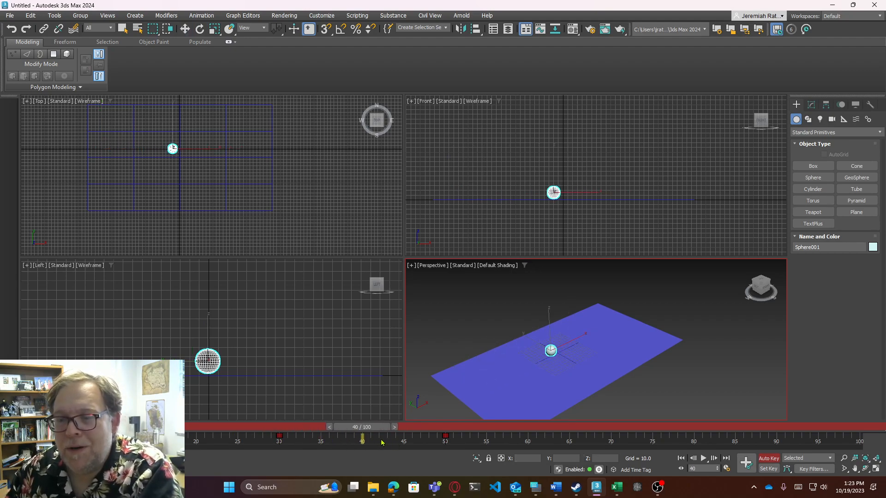
key(w)
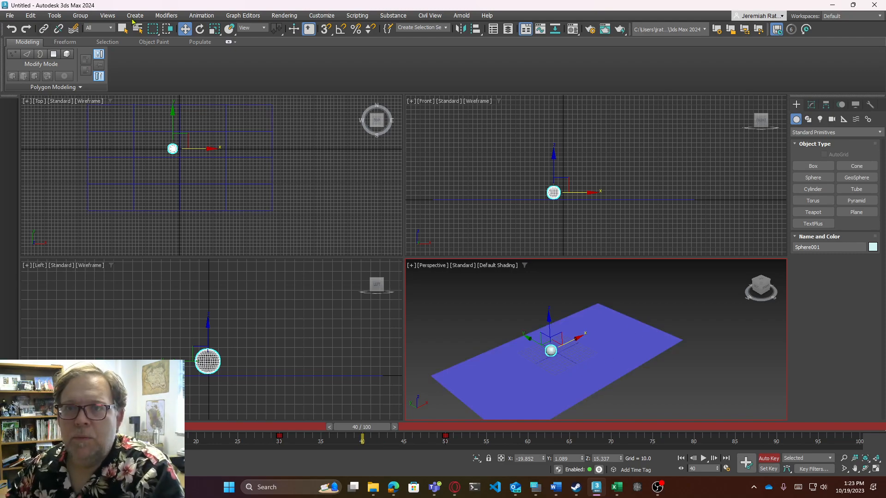
click(199, 31)
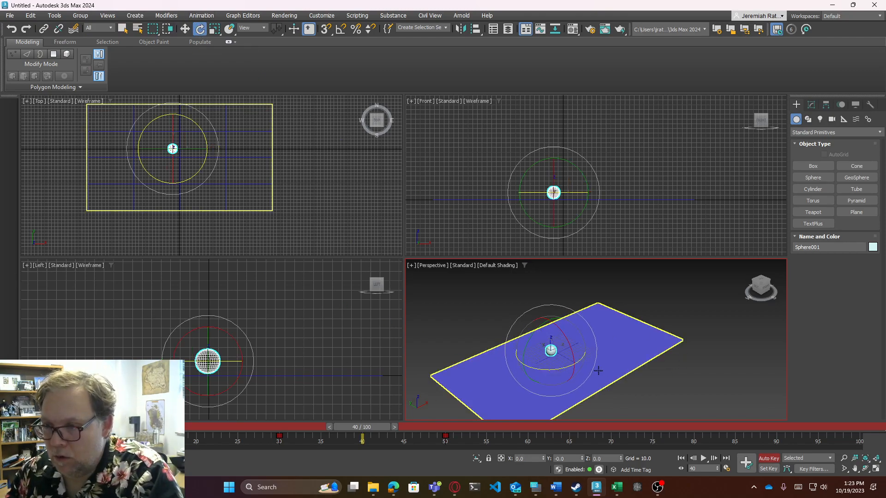
right_click(553, 357)
click(522, 360)
drag(533, 365, 663, 318)
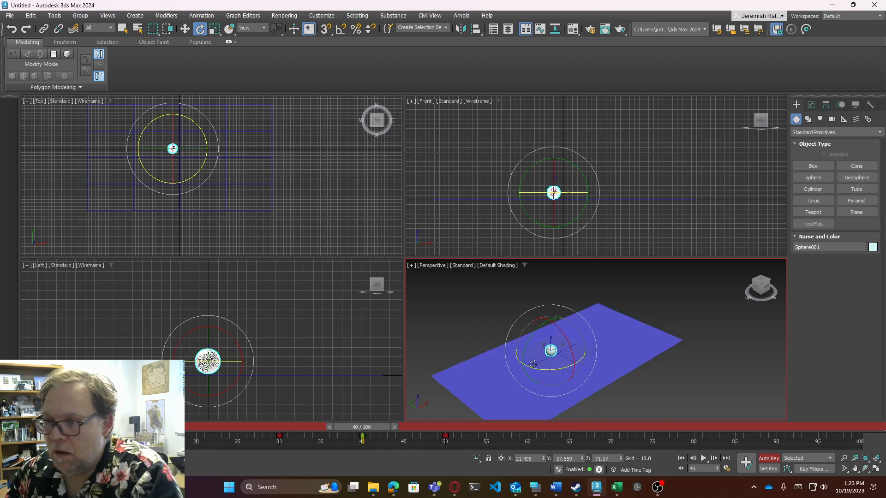
drag(545, 359, 679, 290)
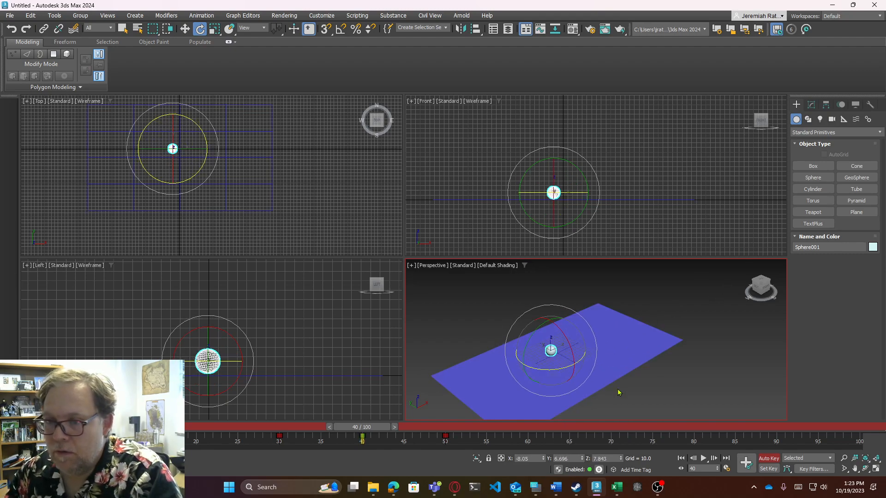
Step: Scrub the animation back from frame 40 to frame 0 to check the sphere's rotation against its movement
drag(359, 427, 313, 442)
key(e)
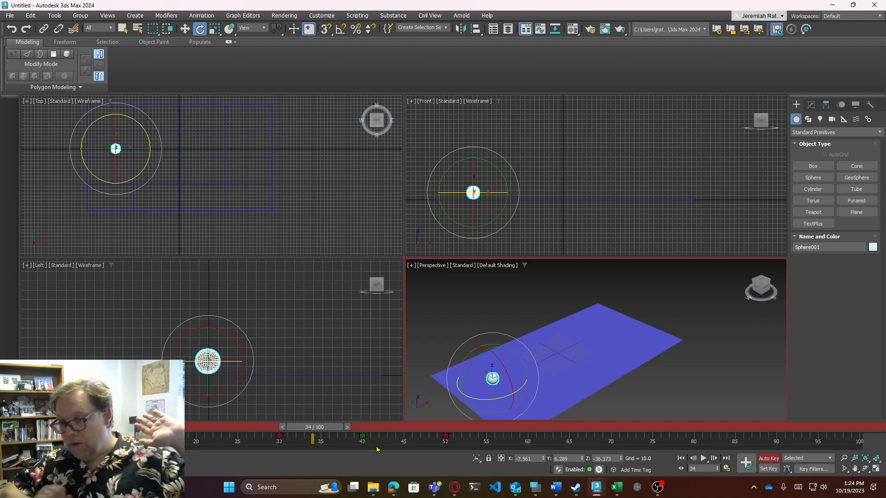
drag(317, 431, 28, 429)
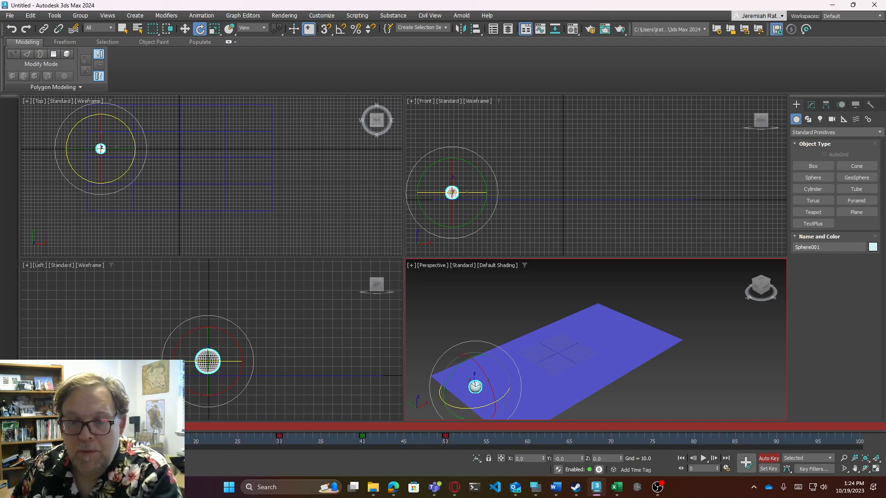
Step: Retime the sphere's rotation keys so the first sits at frame 27 and the last at frame 48
drag(113, 437, 293, 444)
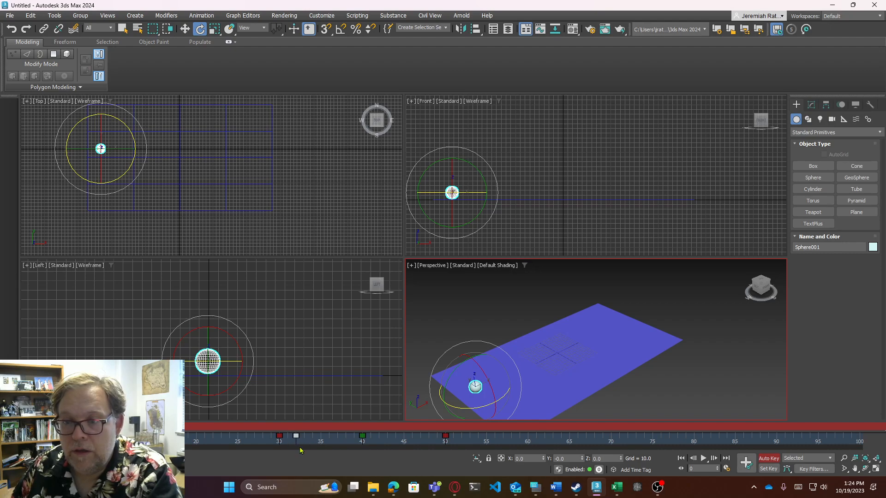
drag(363, 435, 428, 440)
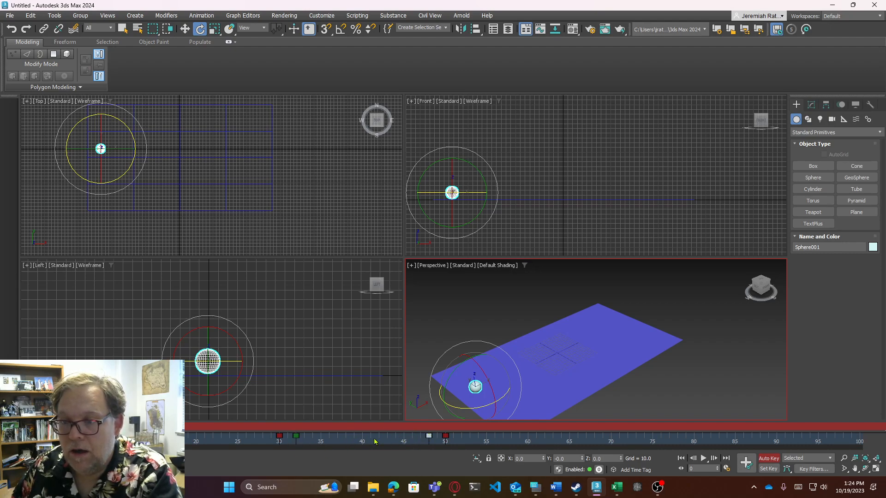
drag(297, 435, 257, 443)
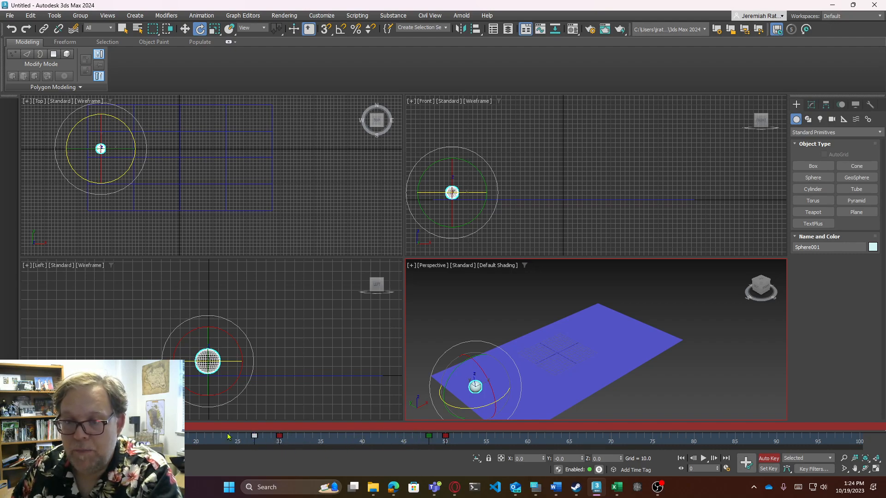
Step: Scale the sphere up uniformly at frame 40 to key its scale
key(/)
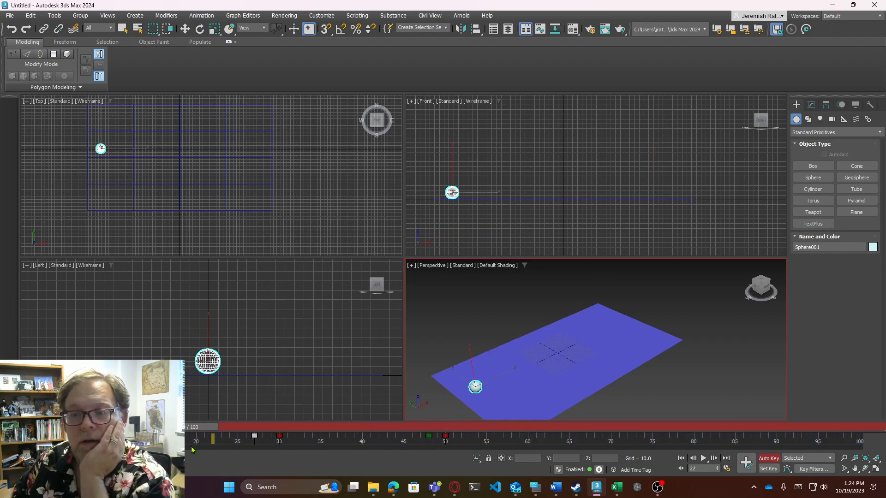
click(185, 29)
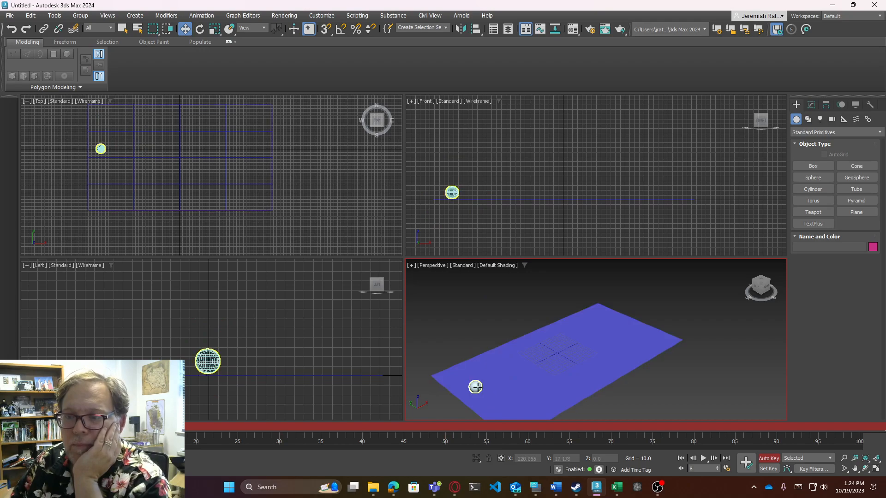
drag(107, 427, 375, 432)
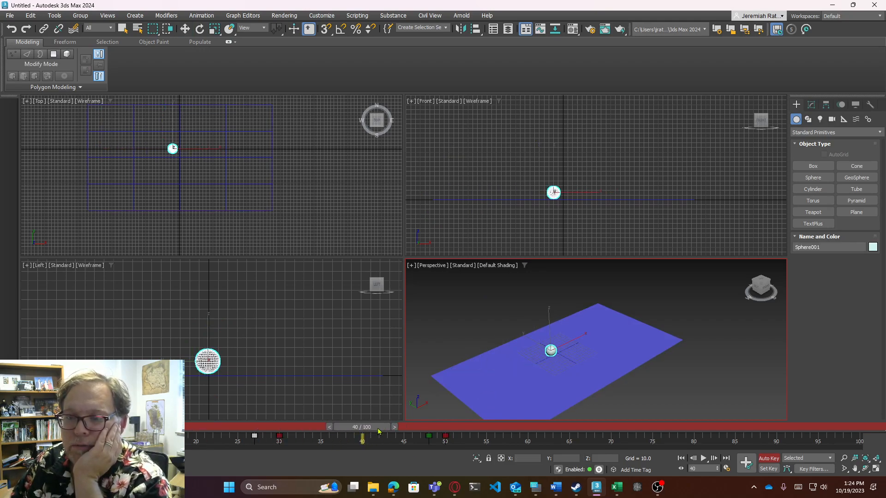
click(215, 29)
drag(546, 329, 502, 230)
Step: Scrub the timeline between frames 7 and 25 to check how the sphere grows
drag(377, 429, 88, 431)
key(r)
click(210, 442)
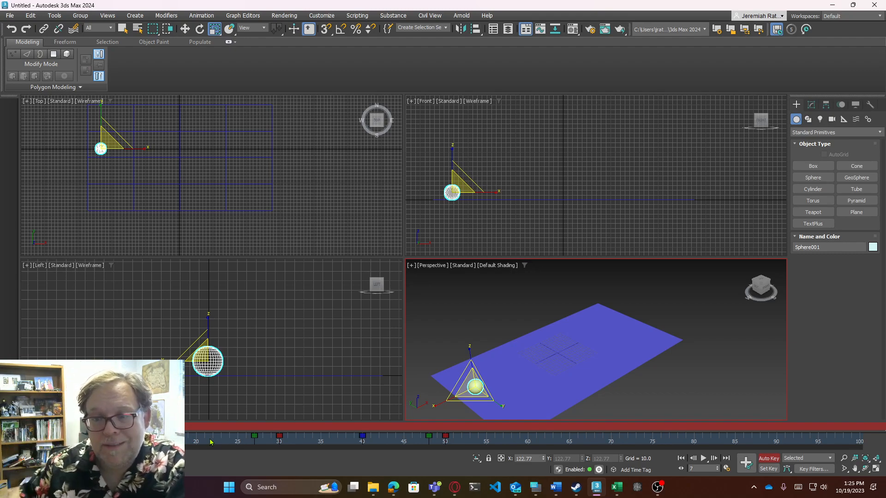
drag(106, 427, 256, 429)
key(r)
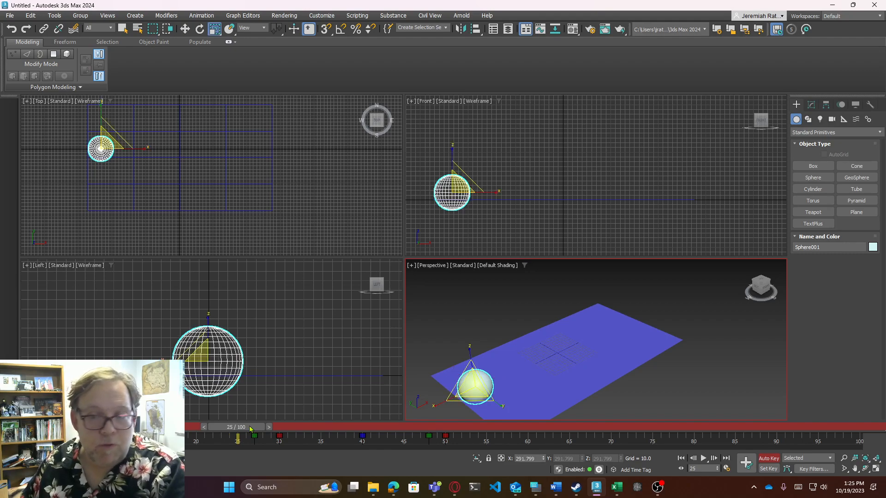
Step: Move the starting position, rotation and scale keys of the sphere together onto frame 25
key(q)
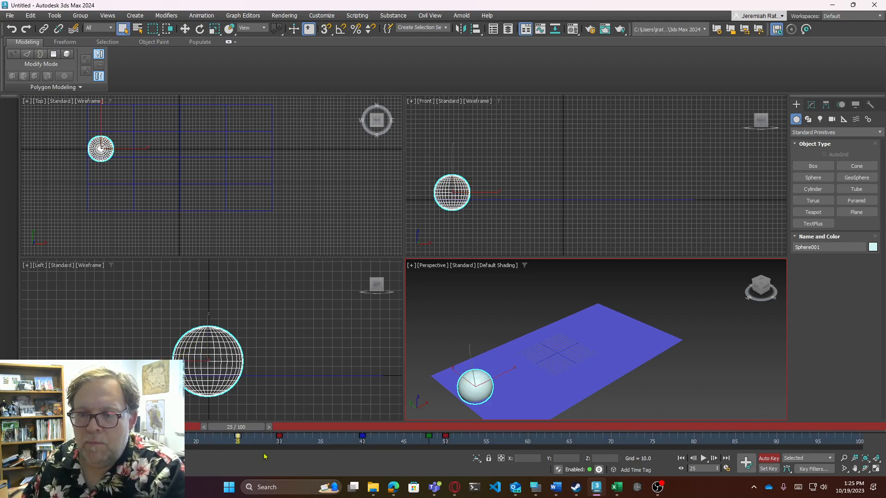
drag(278, 436, 238, 436)
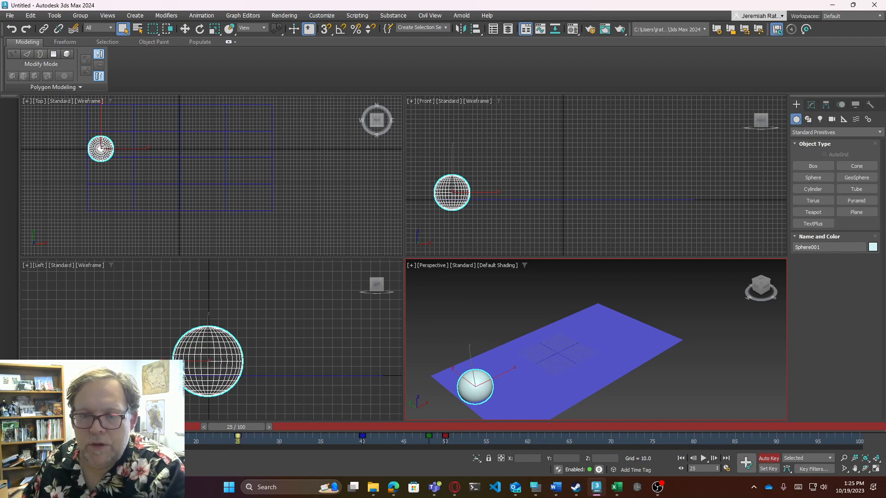
key(Delete)
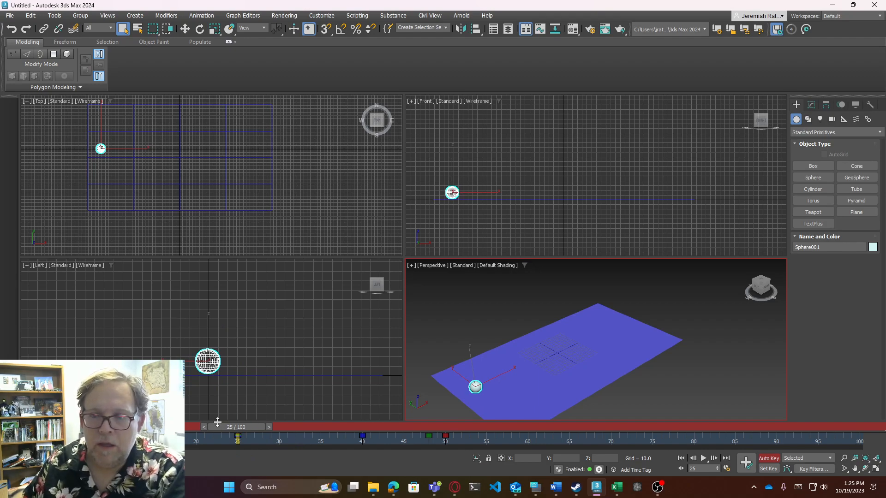
Step: Move the sphere's last position key to frame 59 and go to frame 23, keeping the stacked keys at frame 25
drag(231, 427, 184, 427)
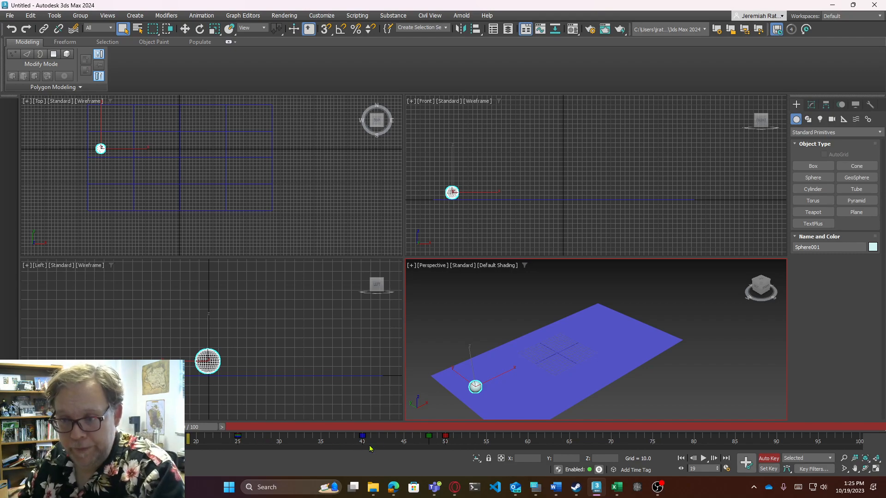
click(448, 436)
drag(448, 436, 519, 435)
drag(207, 428, 239, 436)
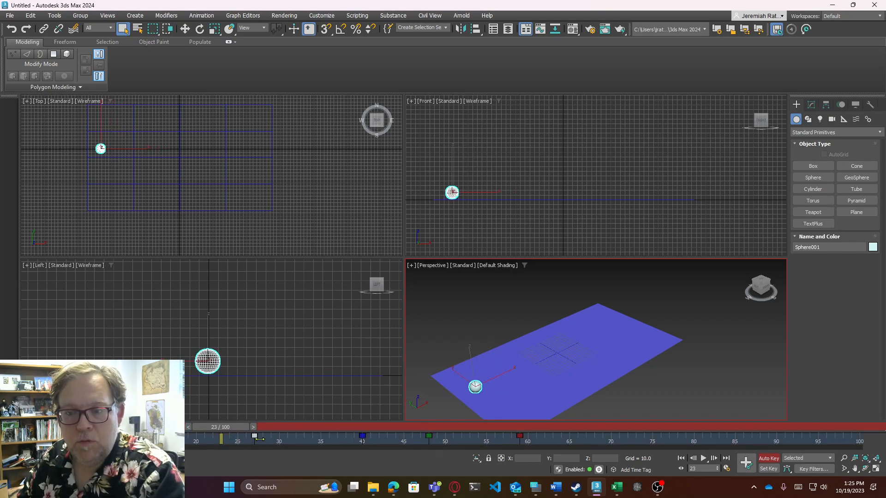
click(237, 436)
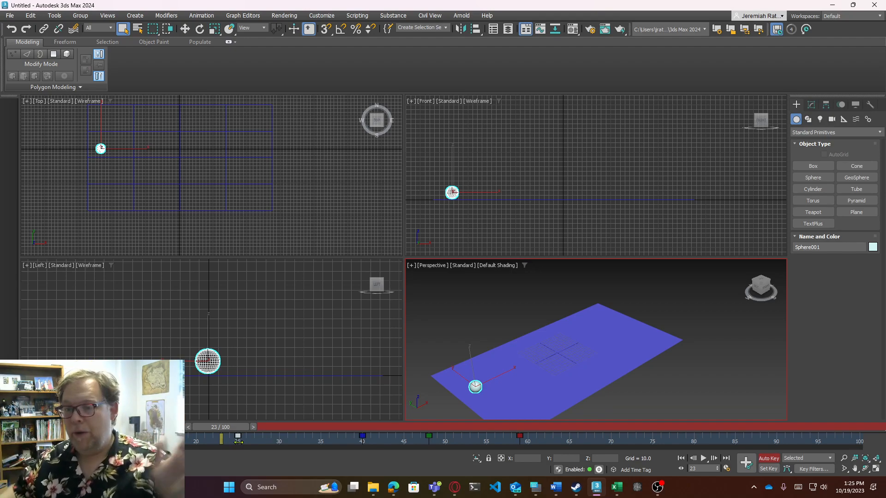
click(256, 442)
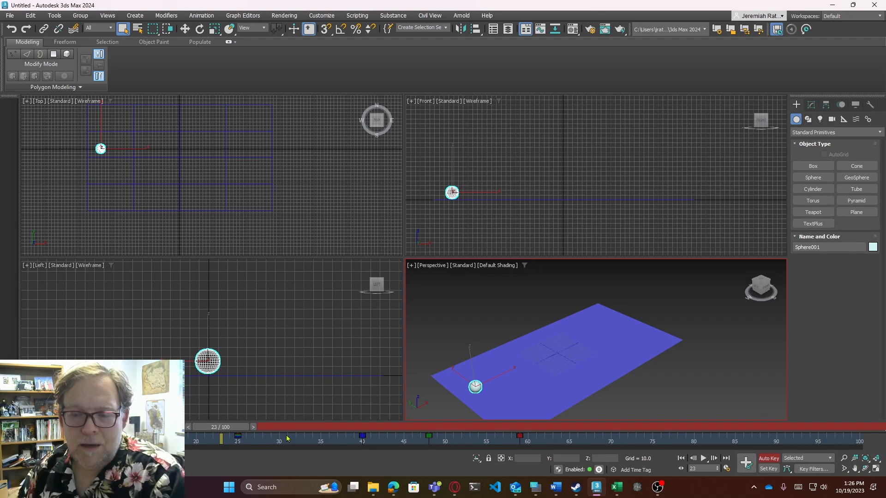
Step: Examine which position, rotation and scale keys are stacked at frame 25, along with their delete and filter options
right_click(238, 436)
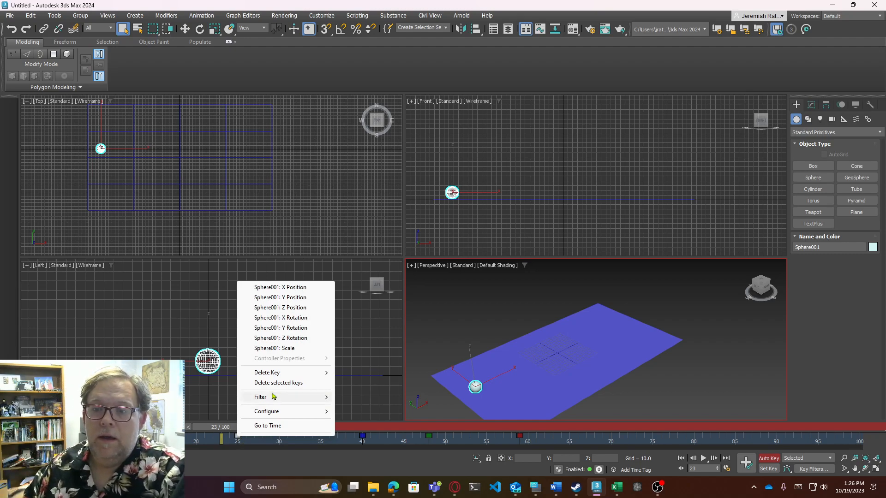
mouse_move(282, 375)
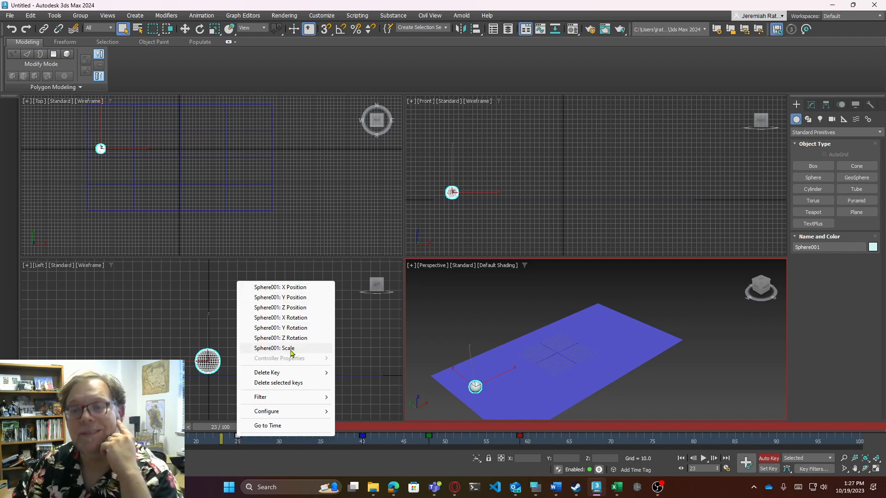
click(221, 438)
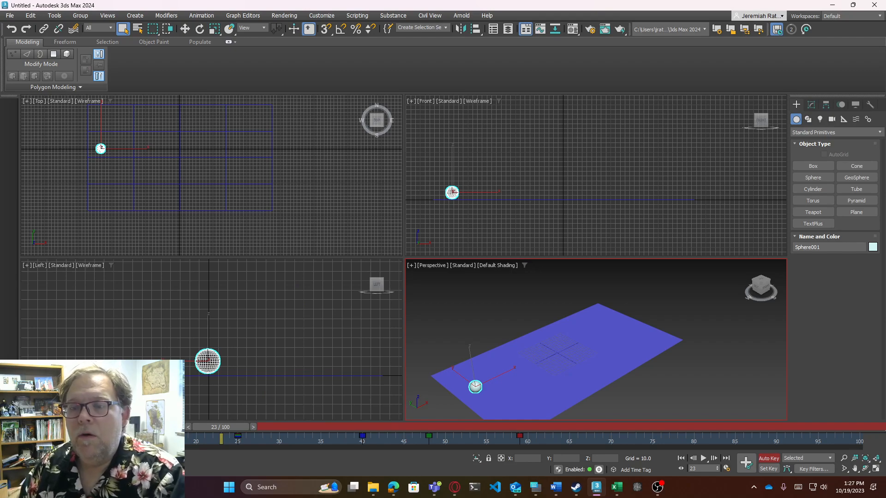
Step: Open the Track View Dope Sheet, place it over the viewports and make it taller
middle_drag(626, 376, 625, 353)
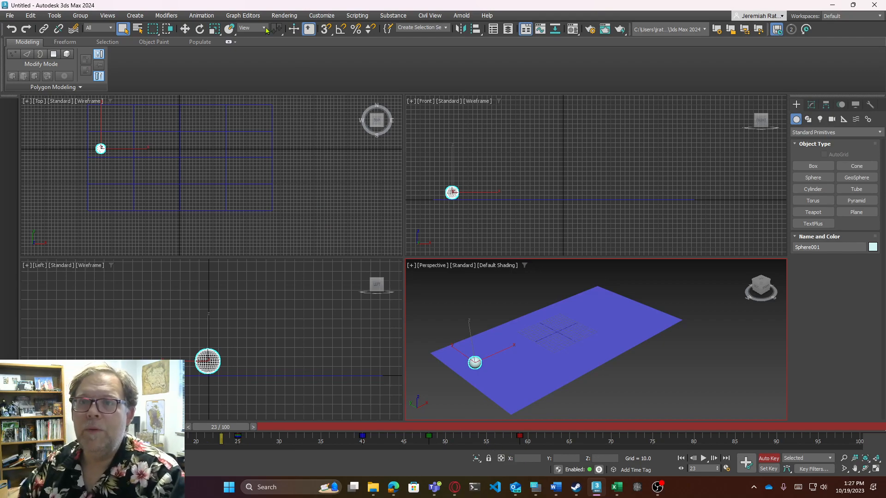
click(247, 16)
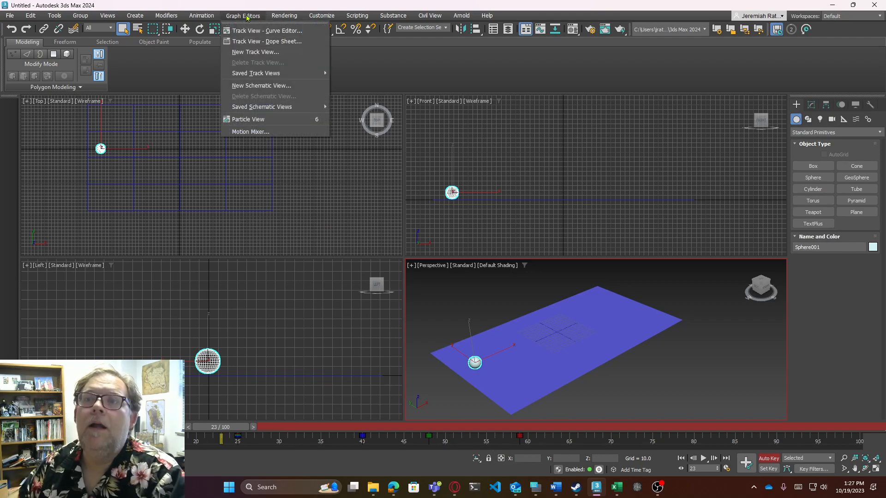
click(302, 41)
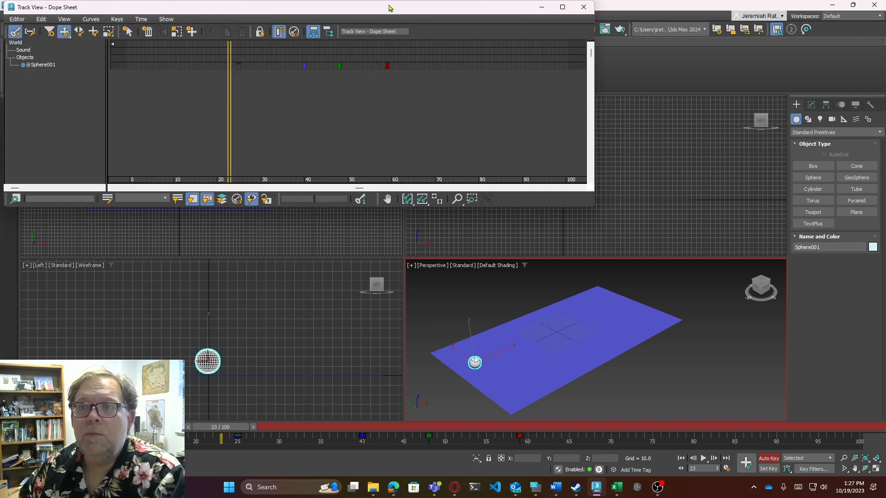
drag(374, 9, 424, 99)
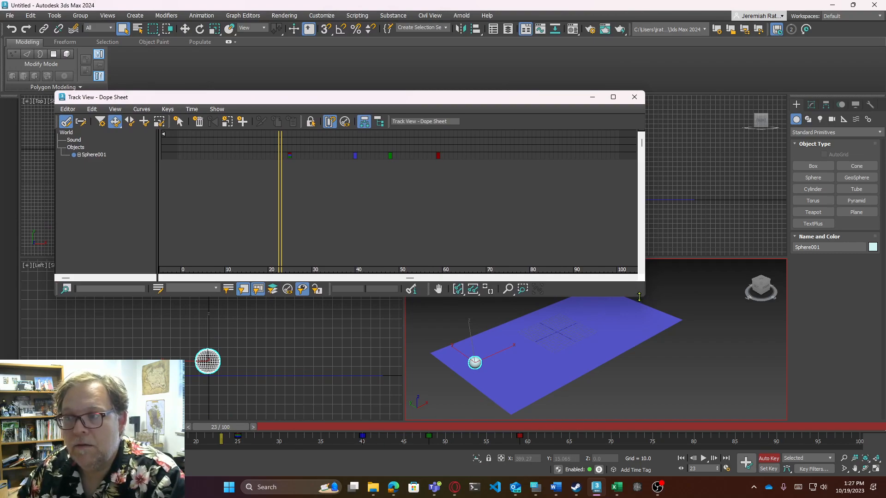
drag(639, 297, 664, 375)
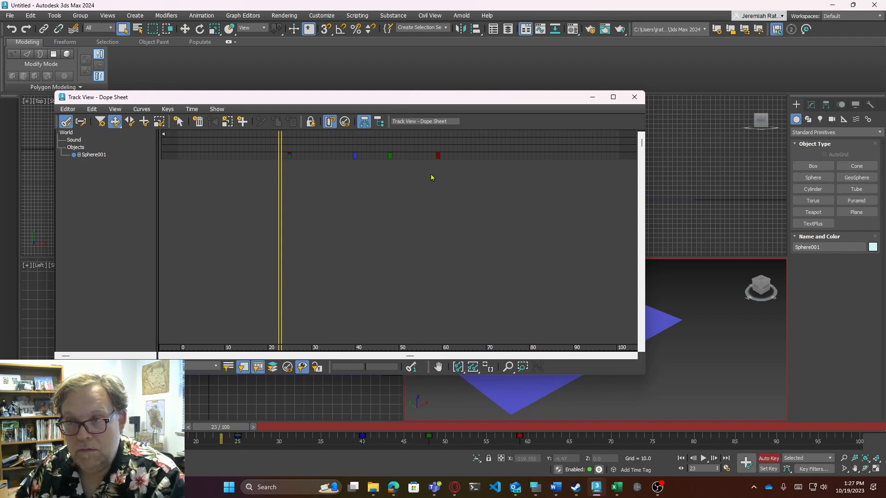
Step: Expand the sphere's Transform, Position and Rotation tracks in the Dope Sheet and select the Y Position key at frame 25
click(79, 155)
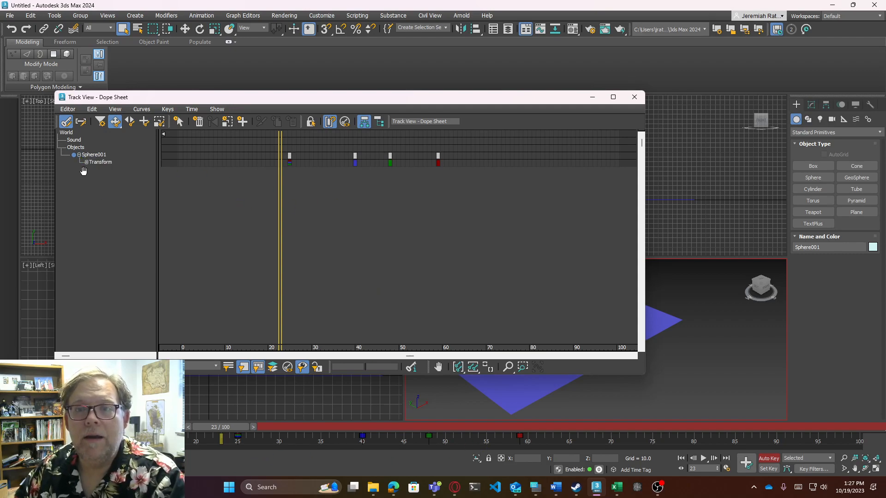
click(87, 163)
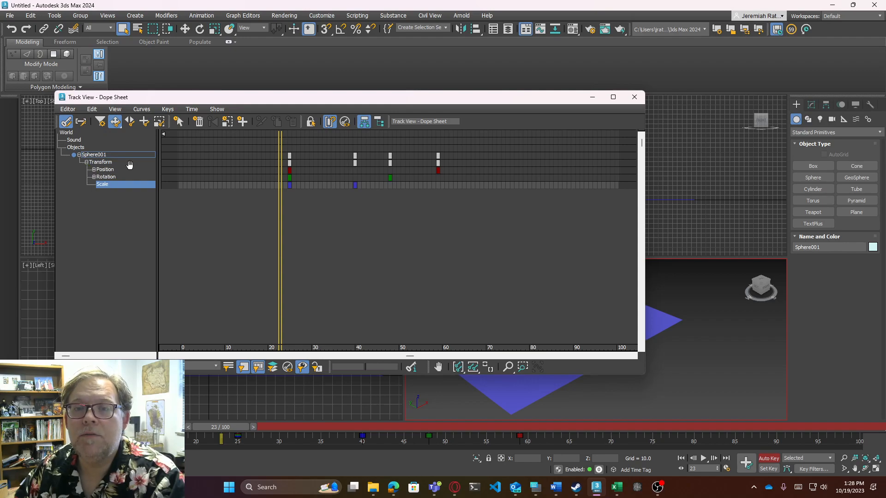
click(94, 170)
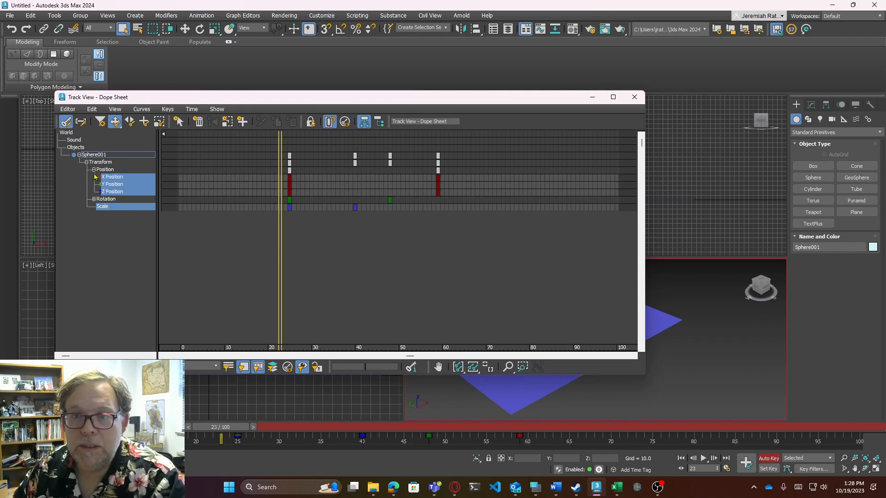
click(94, 199)
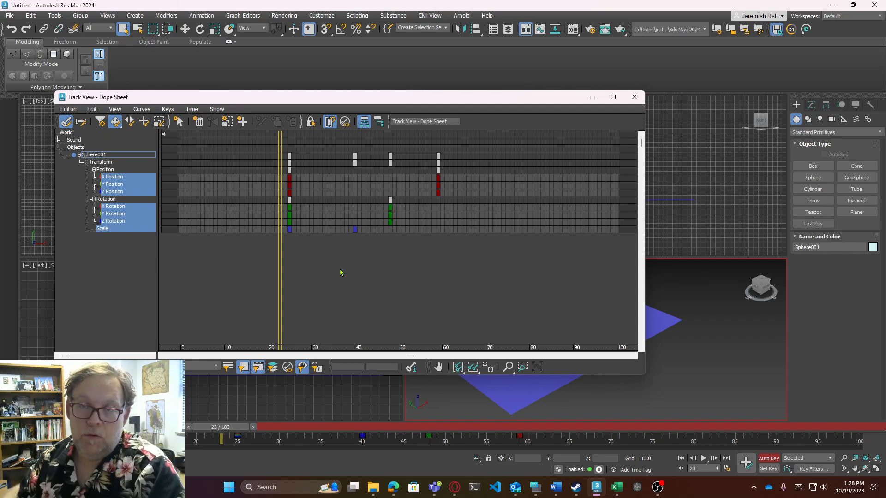
click(290, 185)
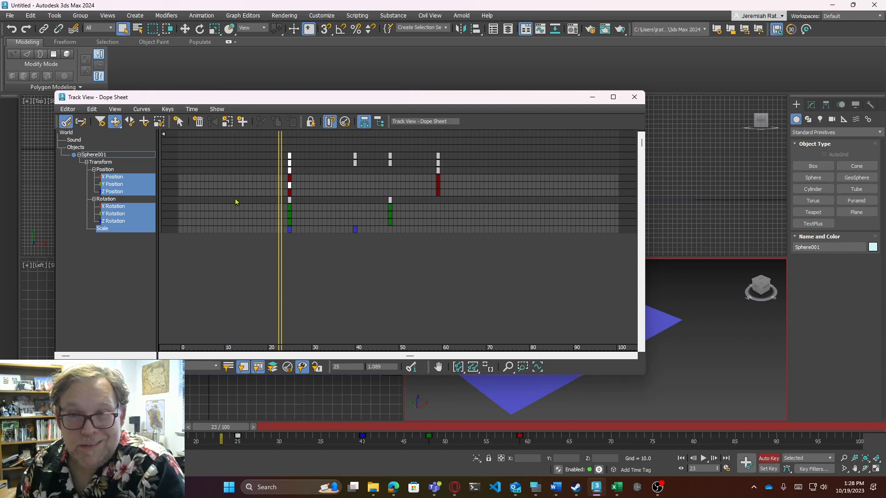
Step: Finish inspecting the Y Position key at frame 25, move the Dope Sheet lower over the viewports and close it
mouse_move(290, 185)
mouse_down()
mouse_move(329, 185)
mouse_move(289, 185)
mouse_up()
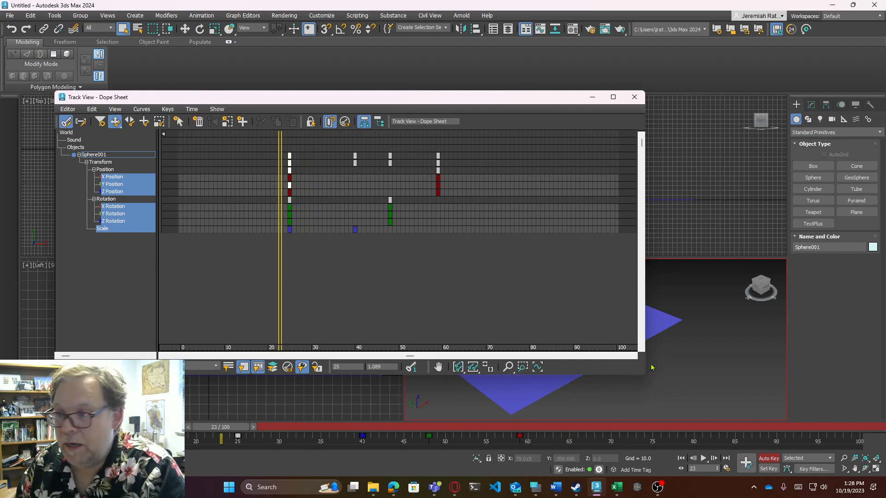
drag(504, 99, 503, 131)
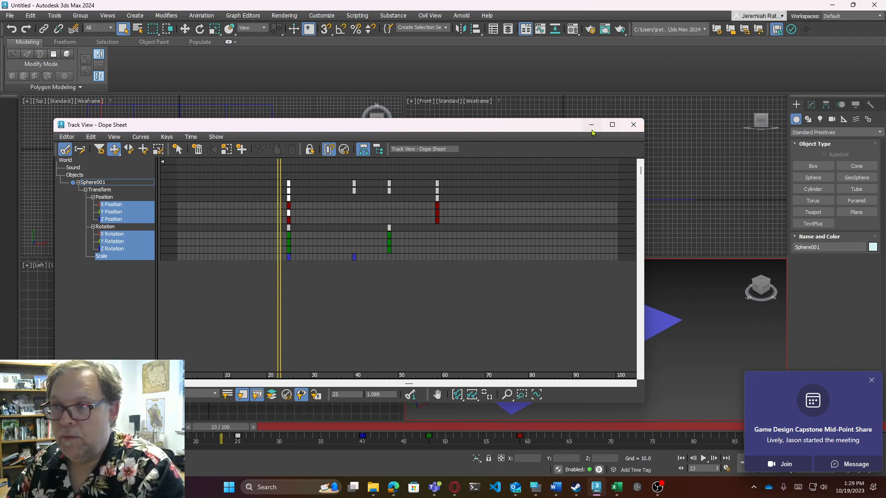
click(634, 125)
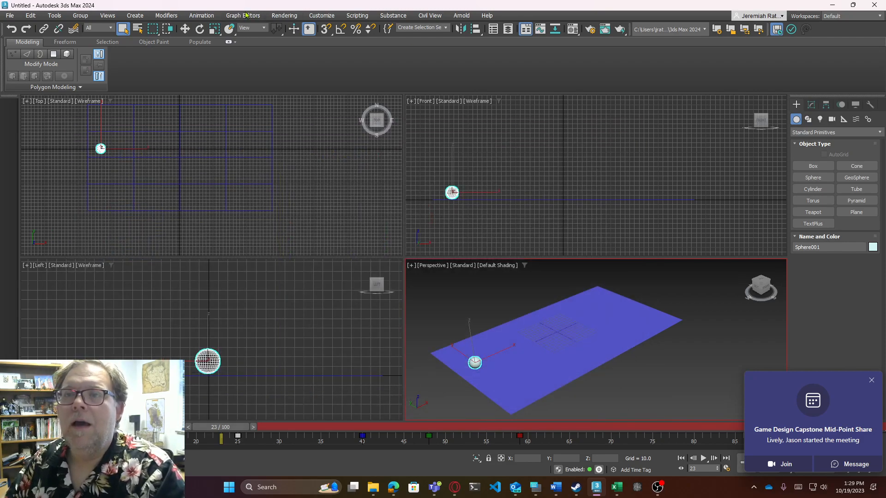
Step: Open the Track View Curve Editor, undock and enlarge it to examine the sphere's position, rotation and scale curves, and close it
click(232, 16)
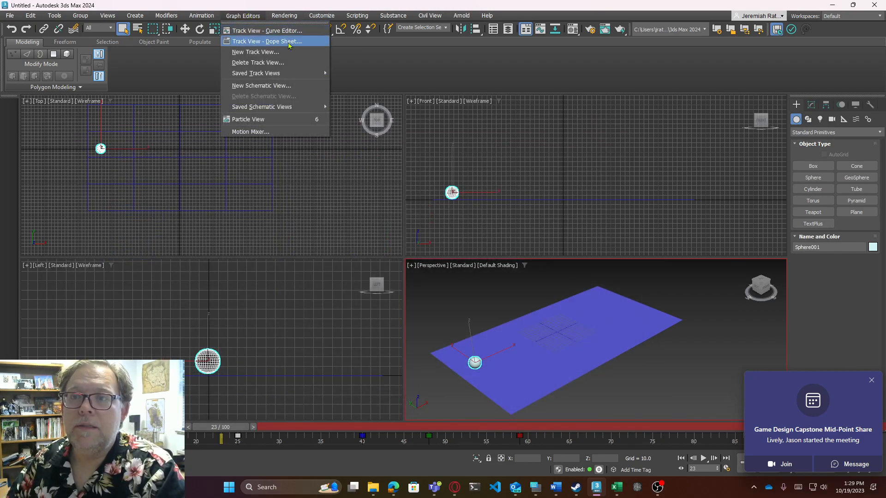
click(290, 31)
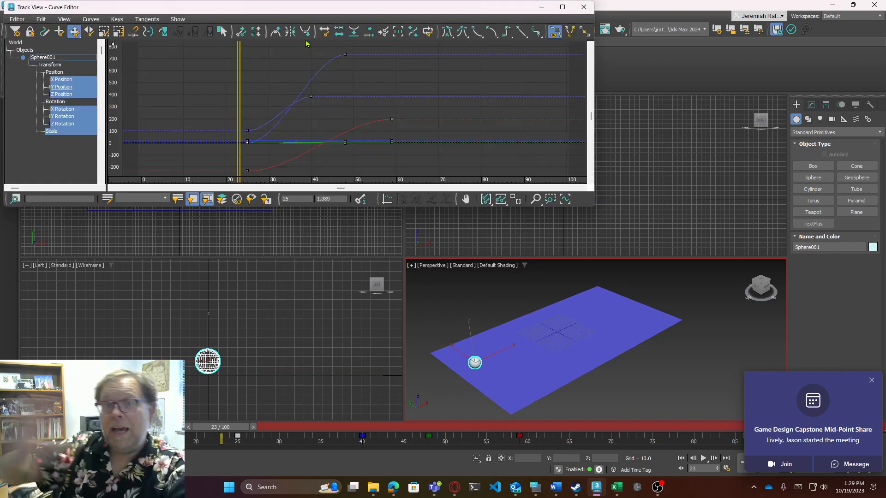
drag(297, 10, 364, 100)
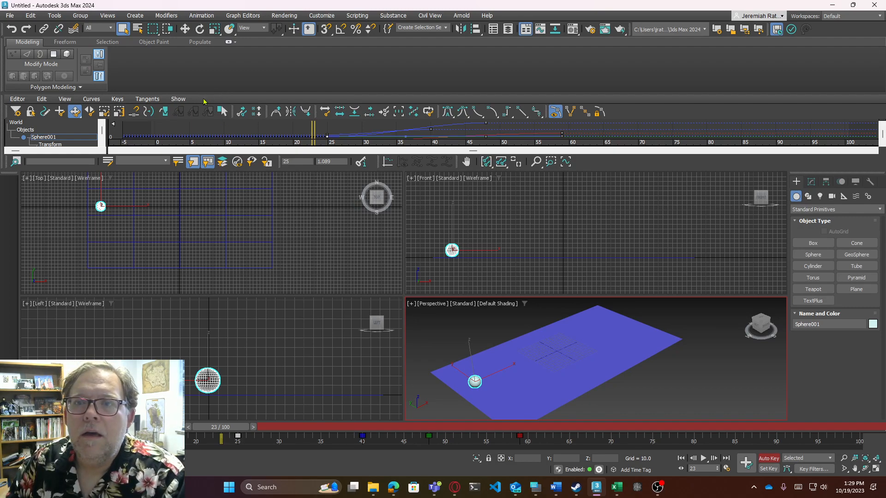
drag(3, 105, 423, 212)
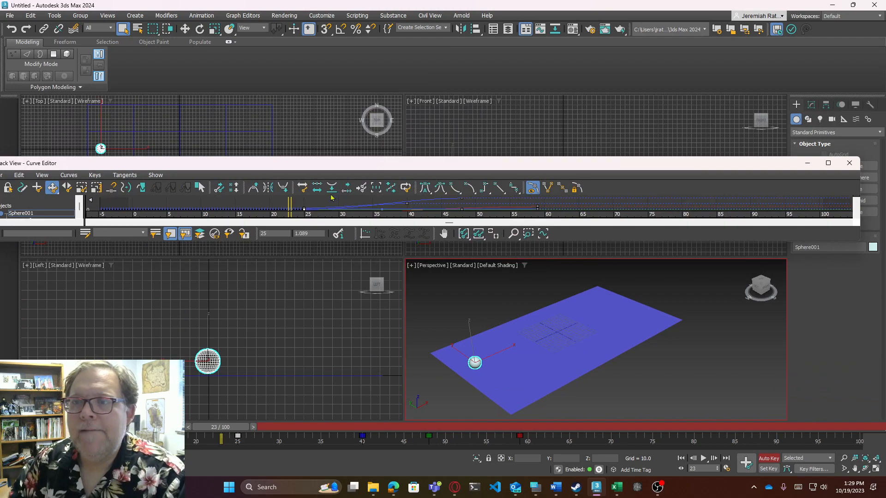
drag(0, 241, 341, 393)
drag(514, 167, 282, 134)
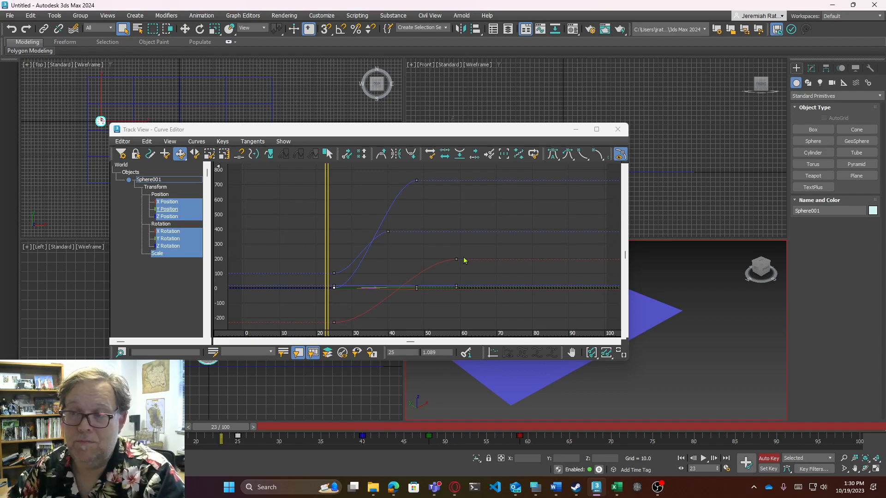
click(618, 130)
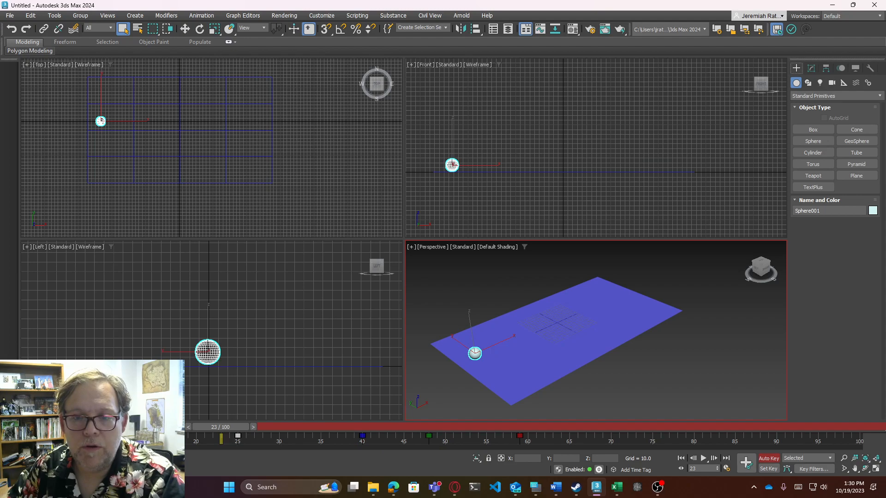
Step: Open the Mini Curve Editor at the track bar, switch it to the Dope Sheet, undock it as a floating window and close it
click(10, 437)
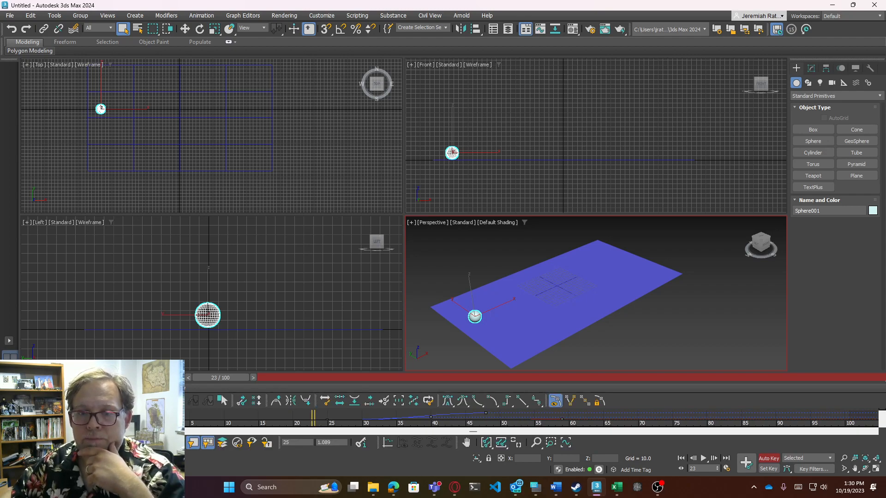
mouse_move(5, 401)
mouse_down()
mouse_move(117, 324)
mouse_move(162, 308)
mouse_move(95, 371)
mouse_move(9, 401)
mouse_up()
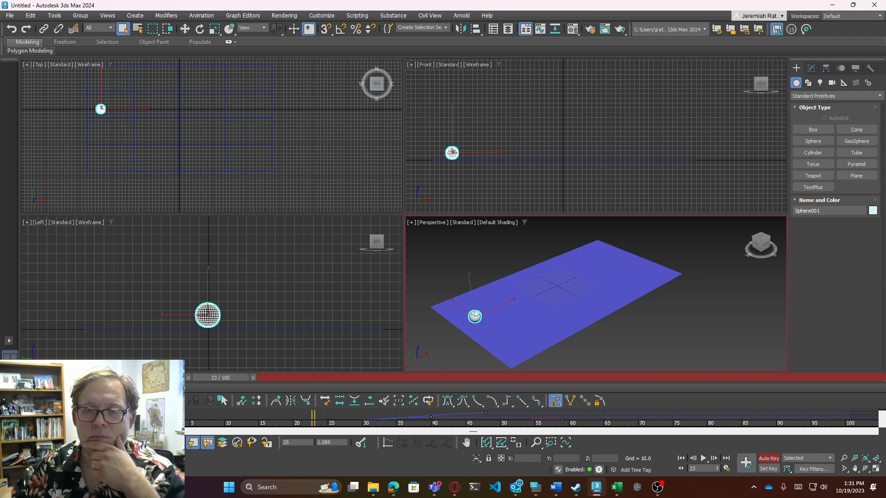
click(24, 407)
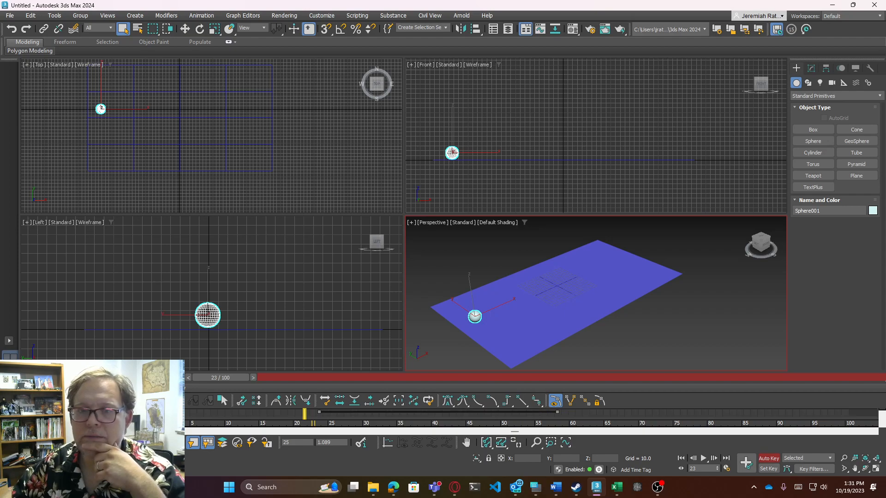
drag(1, 405, 416, 365)
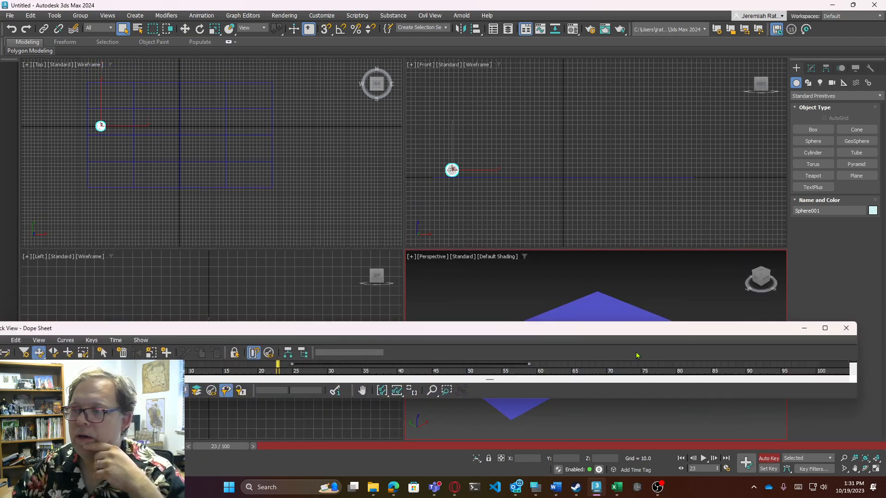
click(846, 328)
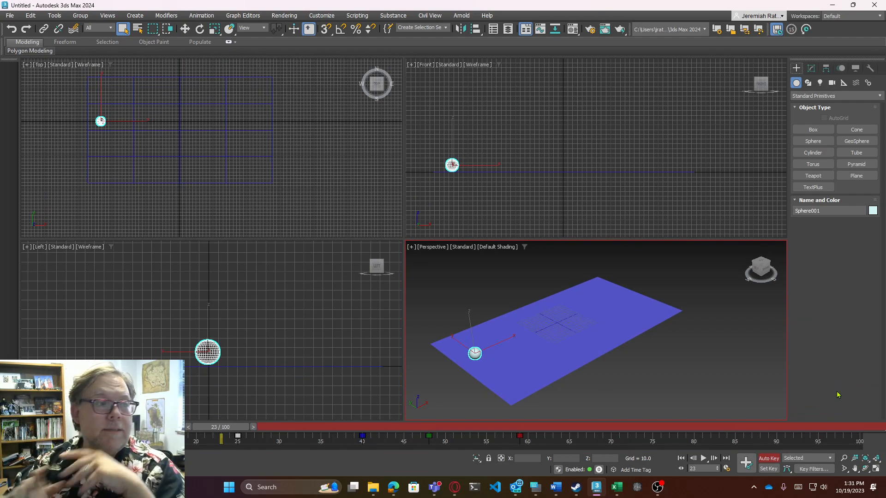
Step: Scrub the animation to frame 50 to view the sphere's movement and scaling
click(394, 487)
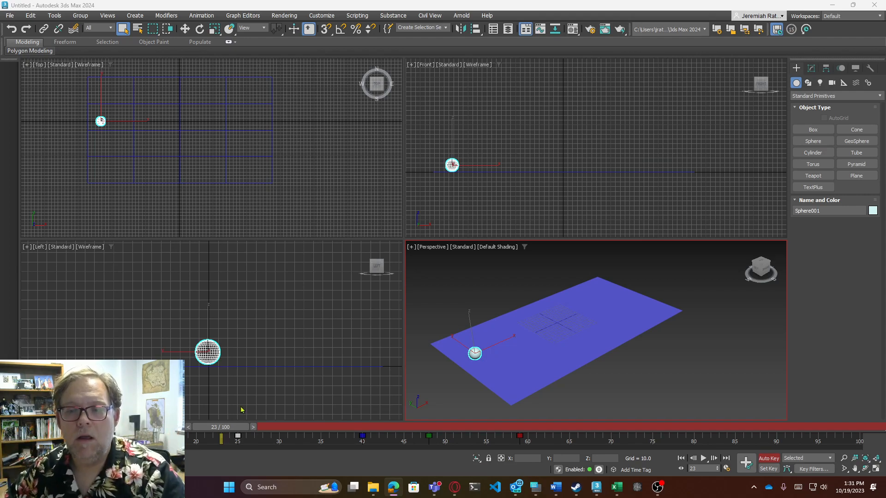
drag(253, 429, 451, 430)
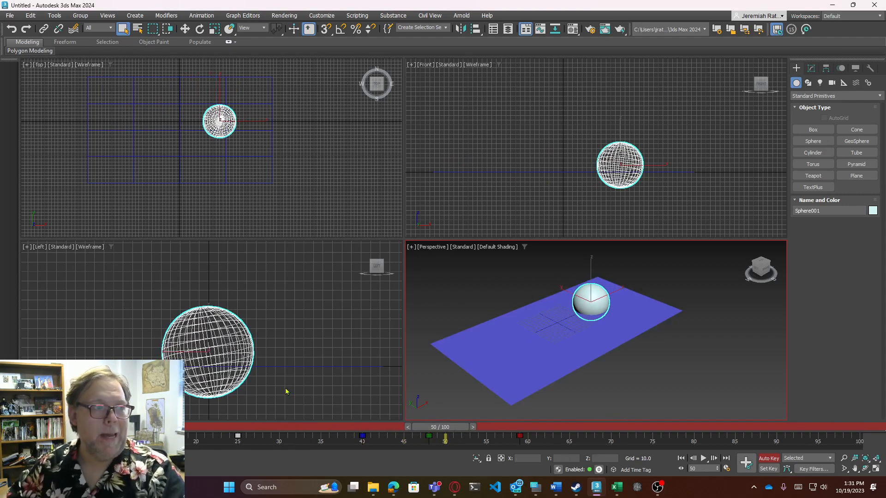